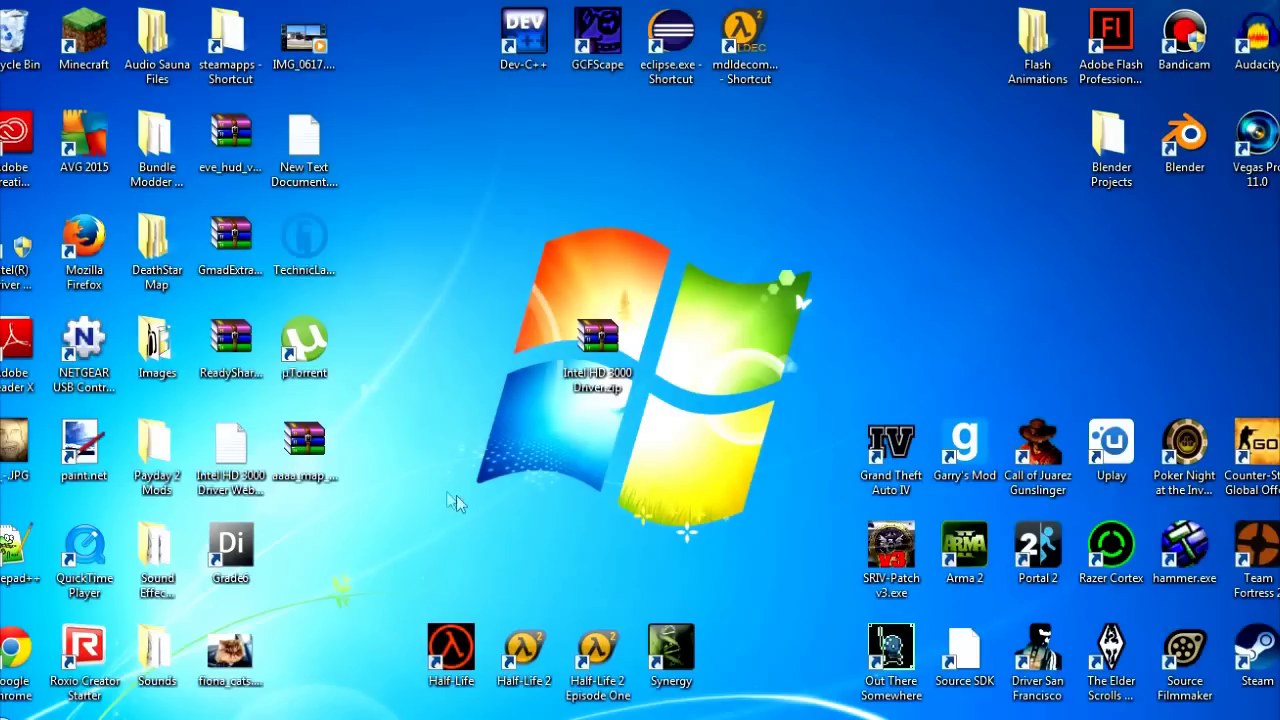
# Step: Open the Windows 7 Start menu to reach the Computer entry
pyautogui.press('super')
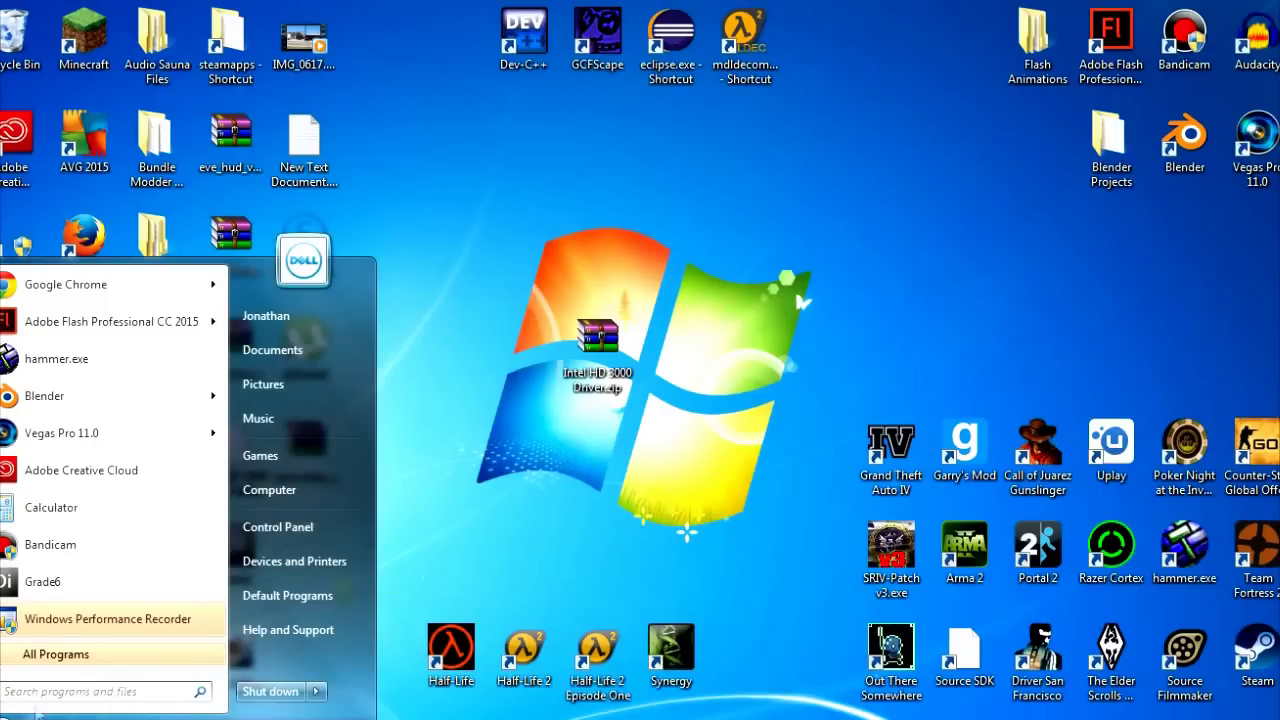
# Step: Confirm in Device Manager that the display adapter is Intel(R) HD Graphics 3000, then close Computer Management
pyautogui.rightClick(314, 493)
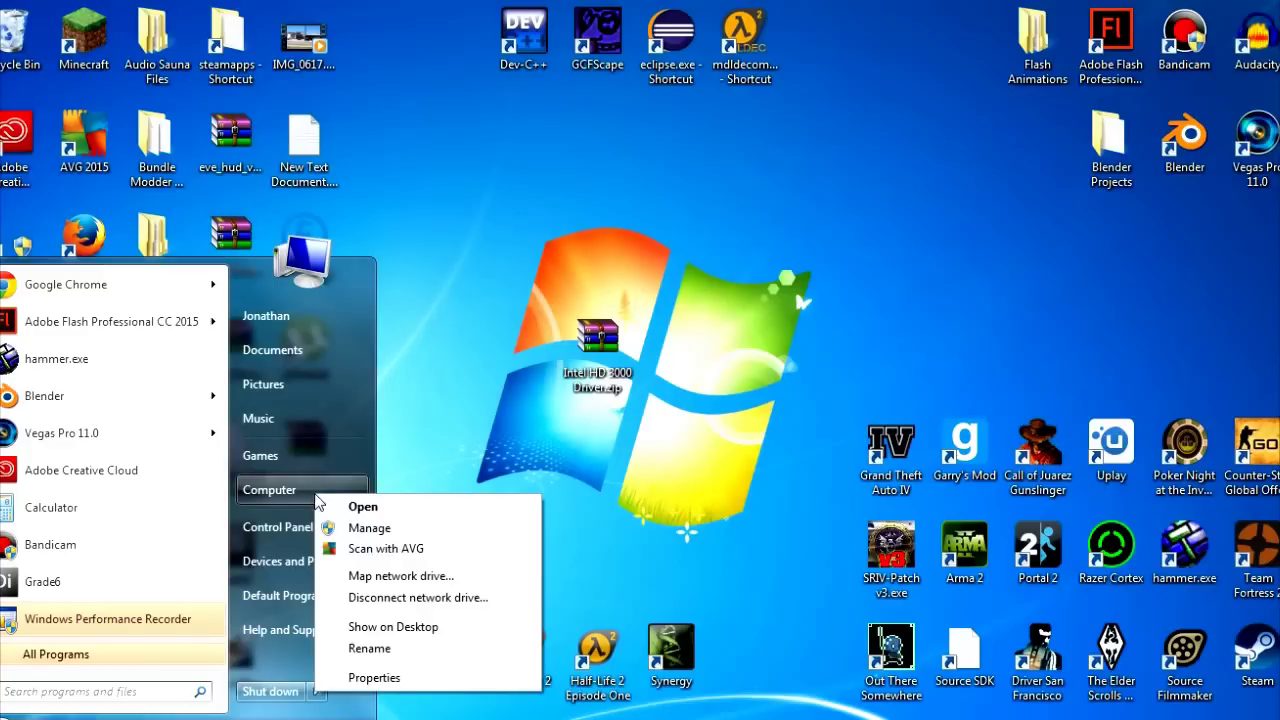
pyautogui.click(389, 531)
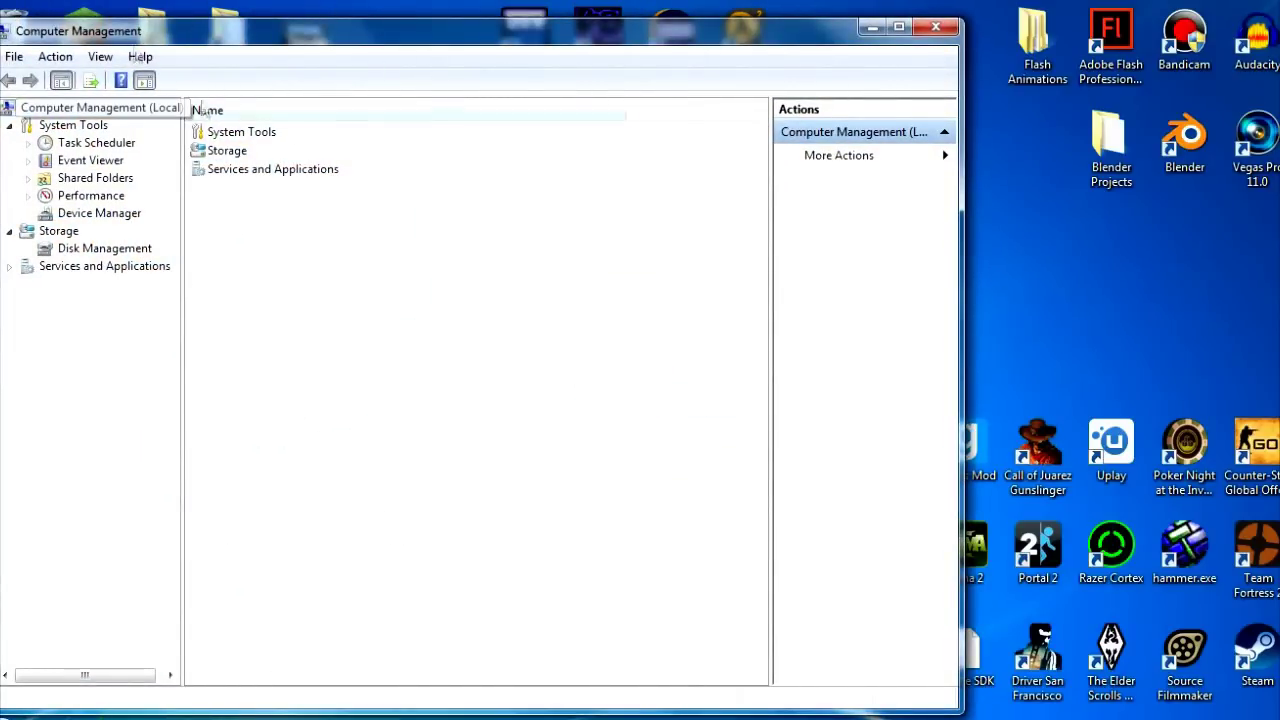
pyautogui.click(79, 216)
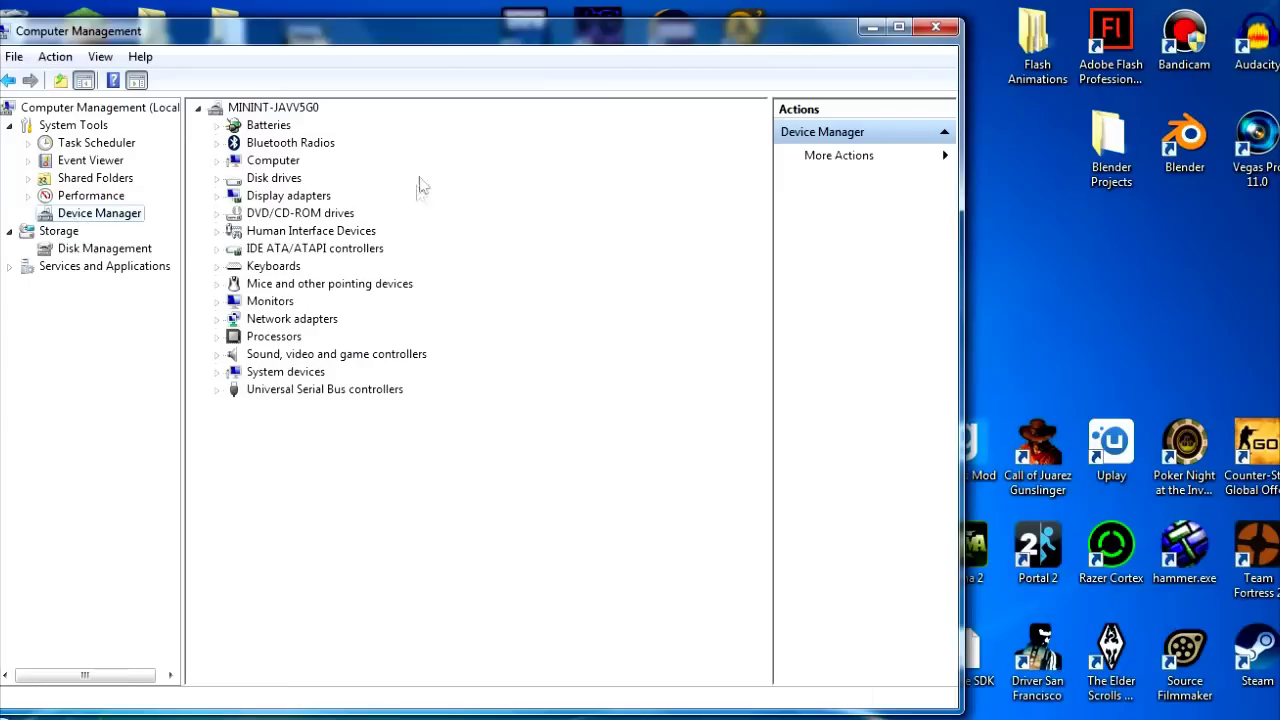
pyautogui.click(217, 197)
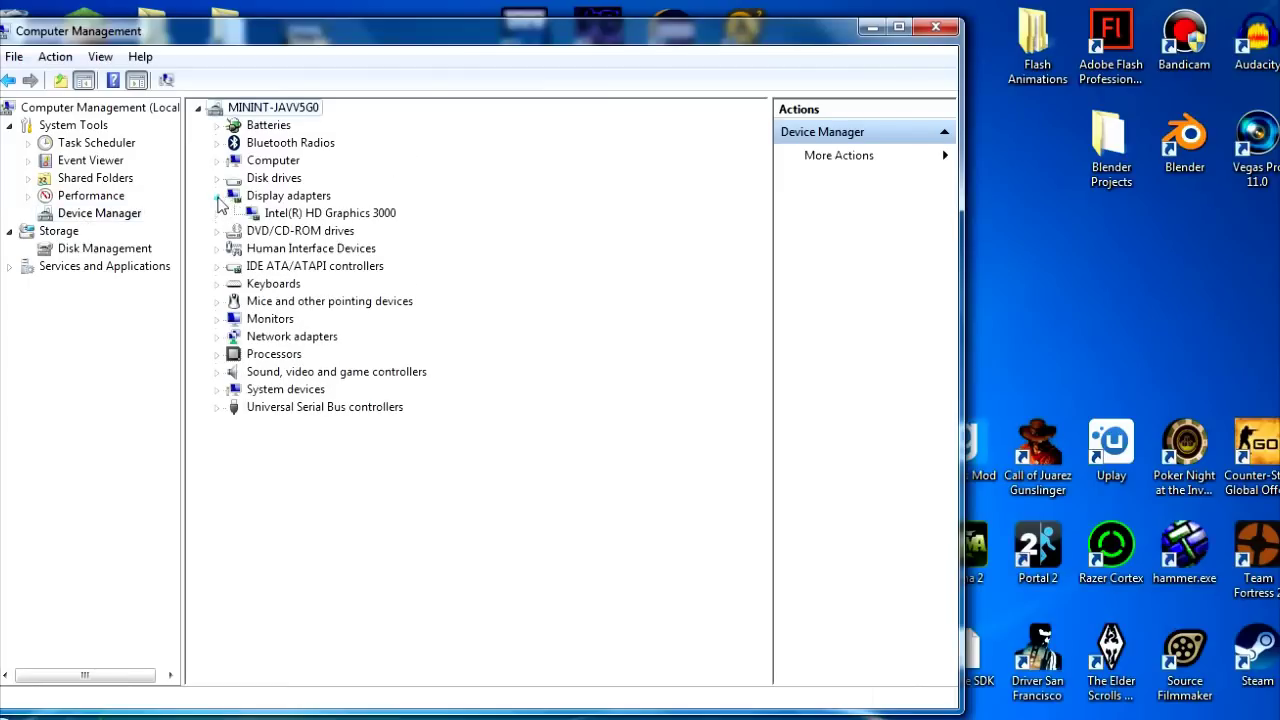
pyautogui.click(333, 216)
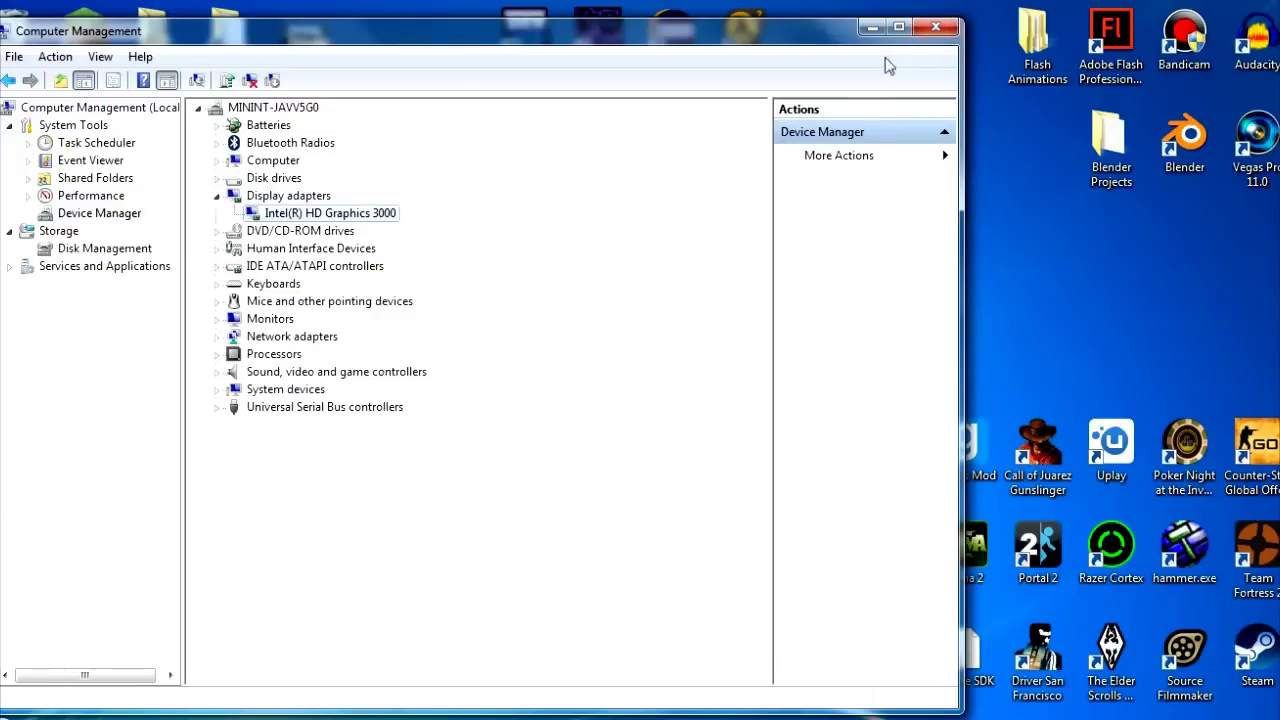
pyautogui.click(938, 28)
# Step: Inspect Intel HD 3000 Driver.zip in WinRAR, locating win64_152823.exe in its folder, then close it
pyautogui.moveTo(440, 252); pyautogui.dragTo(698, 442)
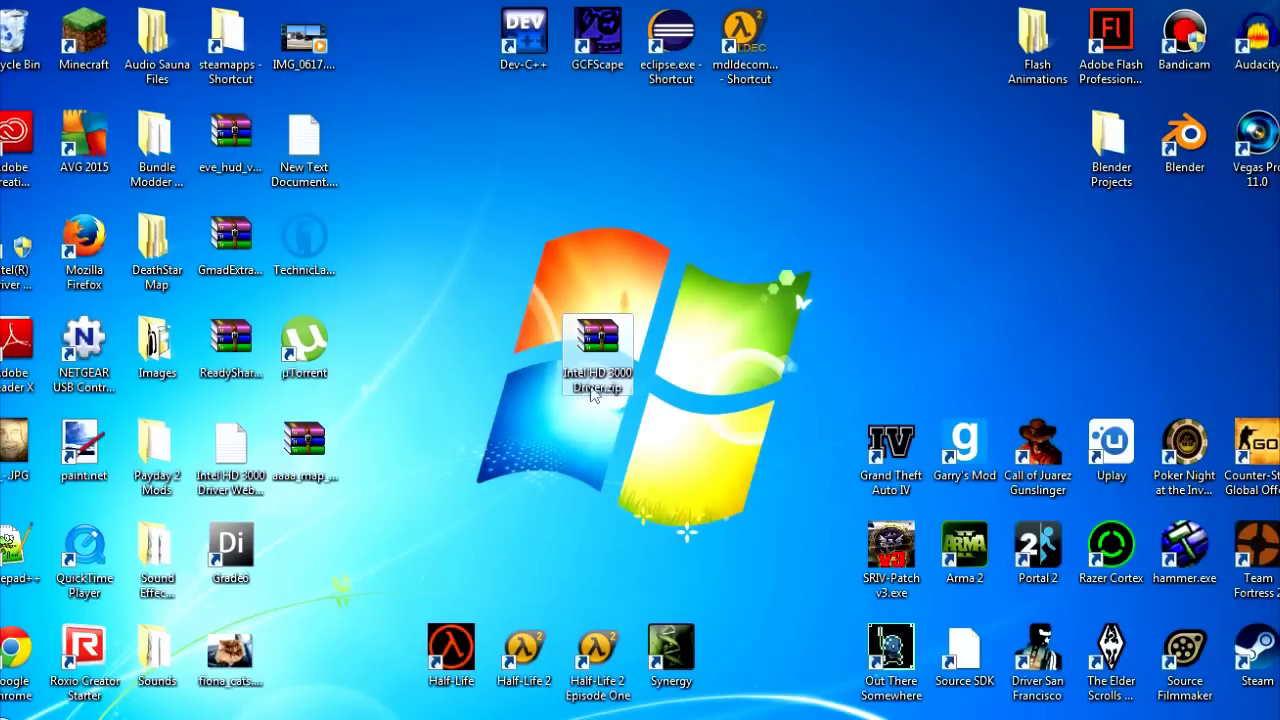
pyautogui.doubleClick(606, 353)
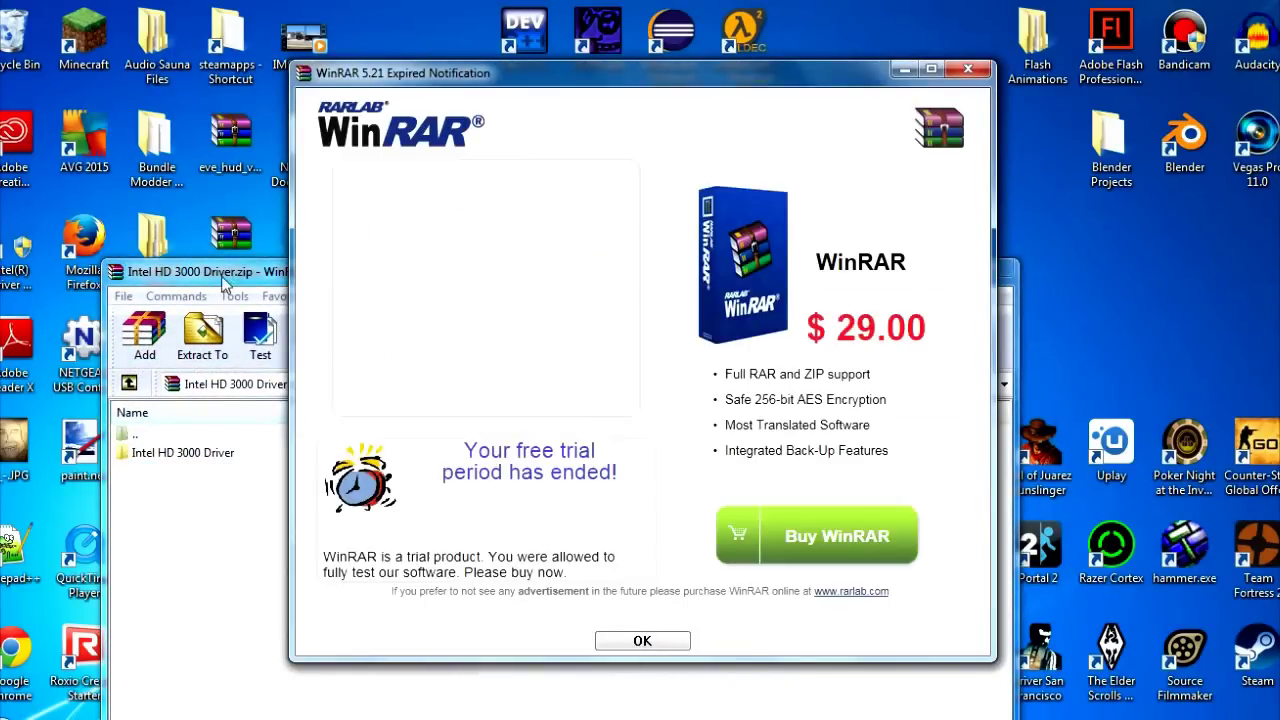
pyautogui.press('Return')
pyautogui.moveTo(591, 262); pyautogui.dragTo(658, 68)
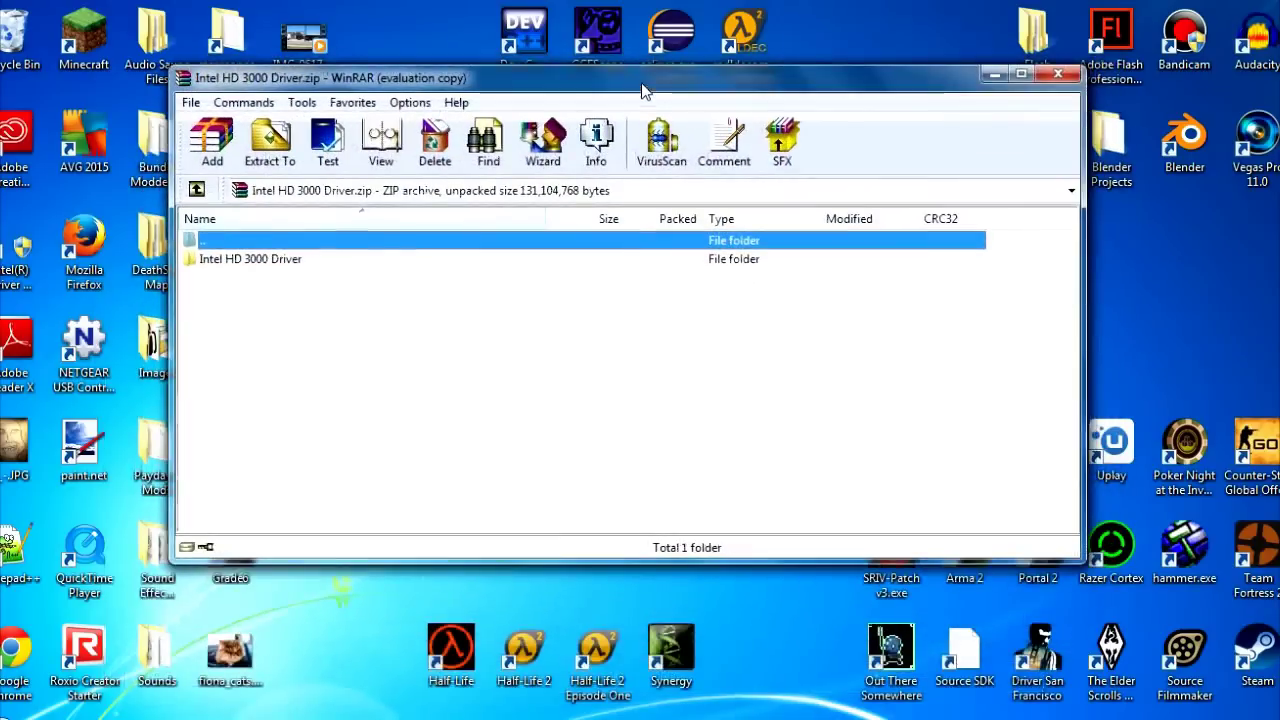
pyautogui.doubleClick(287, 268)
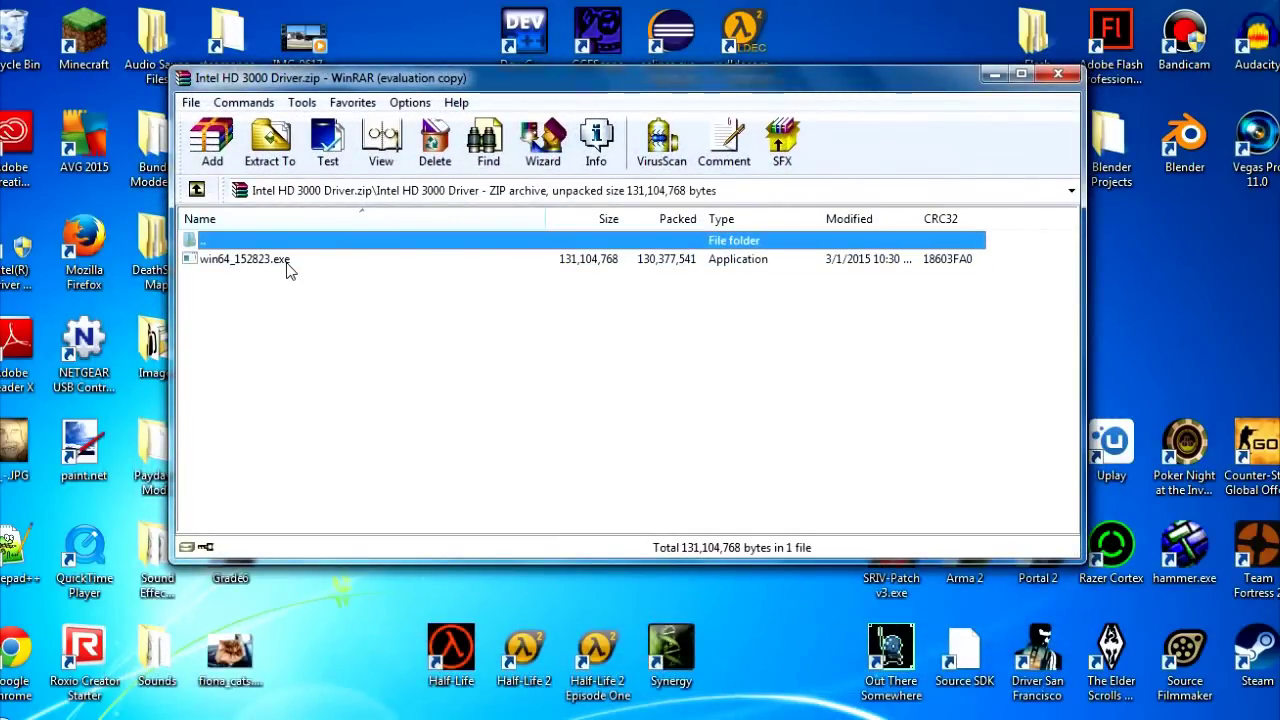
pyautogui.moveTo(285, 320)
pyautogui.mouseDown()
pyautogui.moveTo(260, 314)
pyautogui.moveTo(246, 272)
pyautogui.mouseUp()
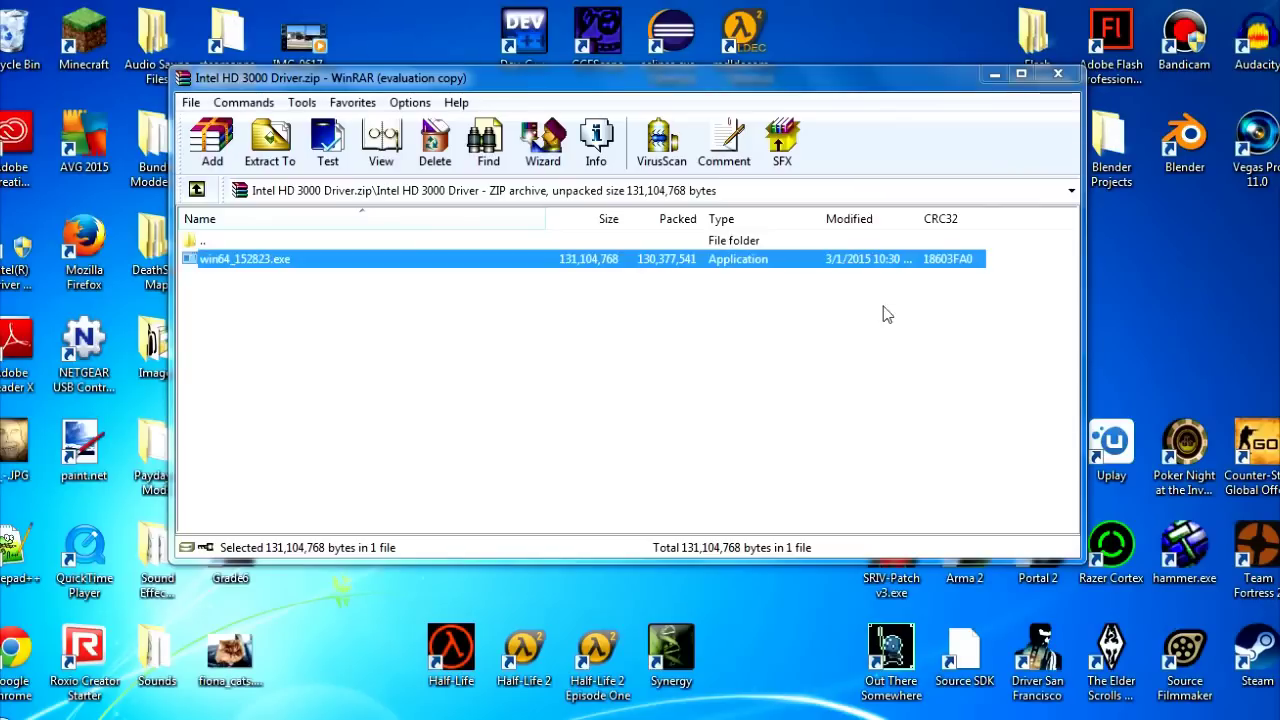
pyautogui.click(1060, 78)
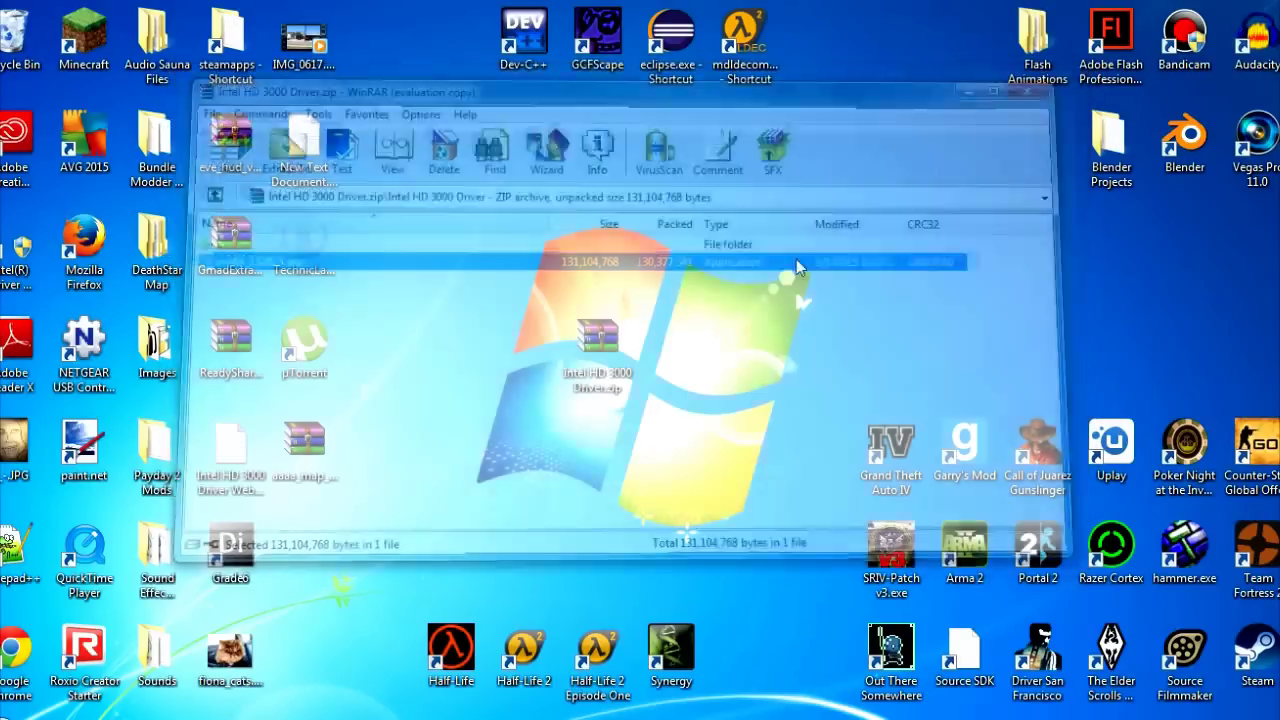
pyautogui.moveTo(703, 491)
pyautogui.mouseDown()
pyautogui.moveTo(512, 250)
pyautogui.moveTo(483, 280)
pyautogui.moveTo(566, 448)
pyautogui.mouseUp()
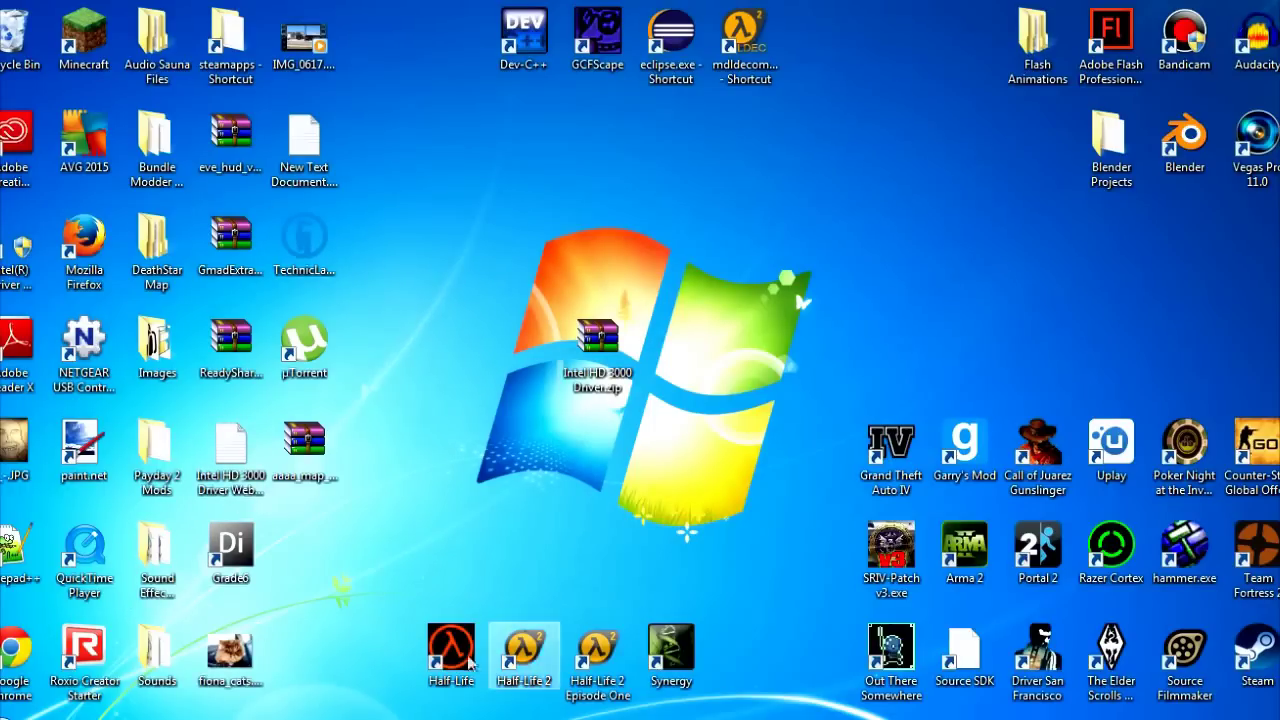
# Step: Permanently delete the Recycle Bin's 7 items and close its window
pyautogui.doubleClick(20, 45)
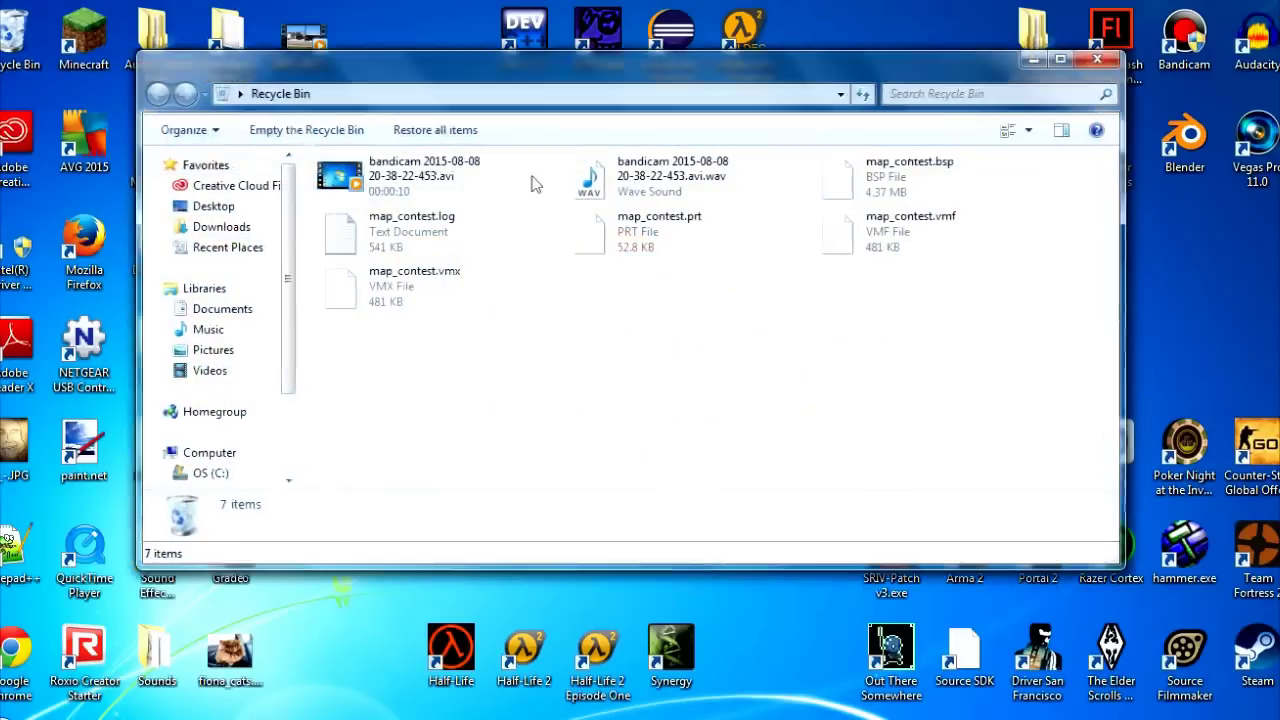
pyautogui.click(320, 140)
pyautogui.click(728, 383)
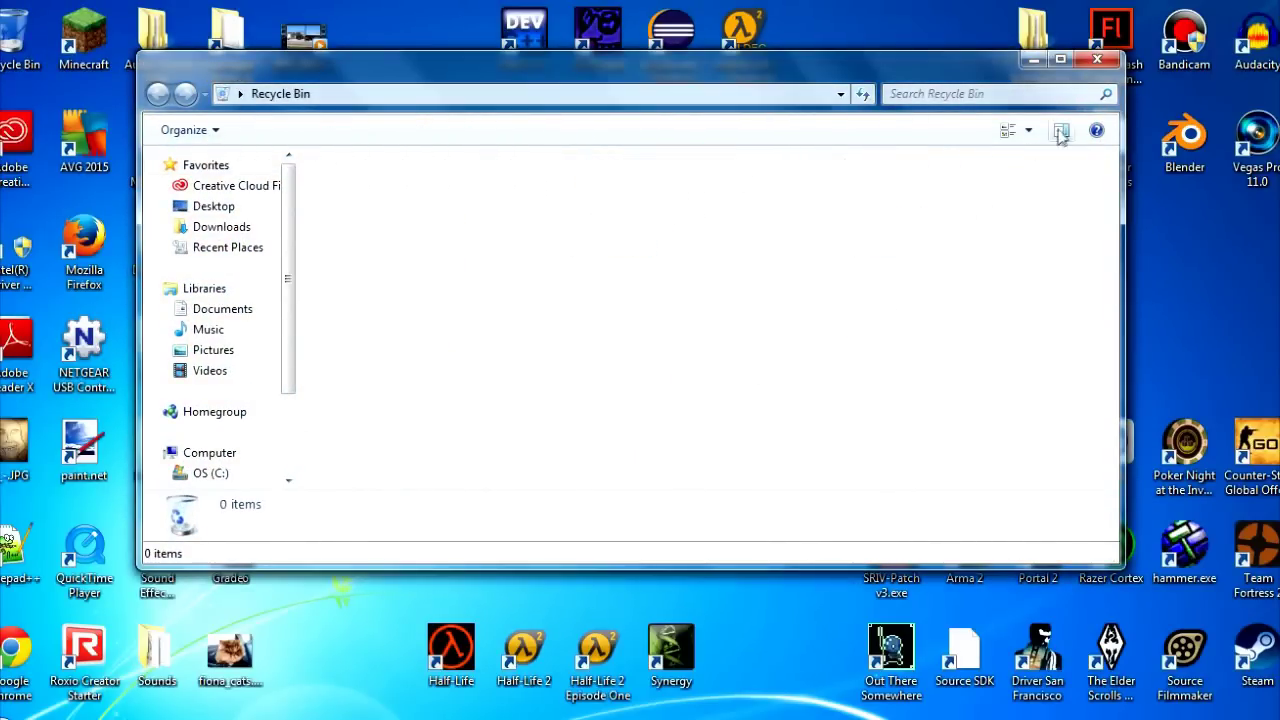
pyautogui.click(1095, 61)
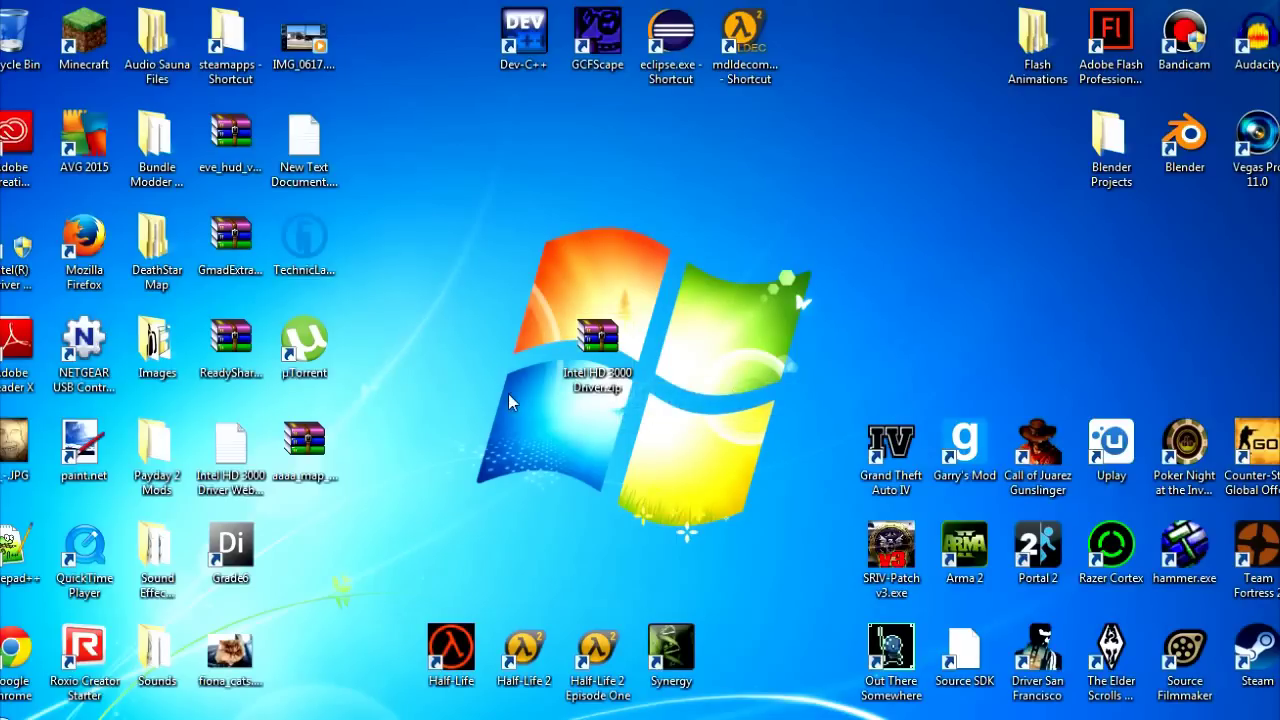
# Step: Reopen Computer Management, view Intel(R) HD Graphics 3000 adapter properties, then minimize the console
pyautogui.press('super')
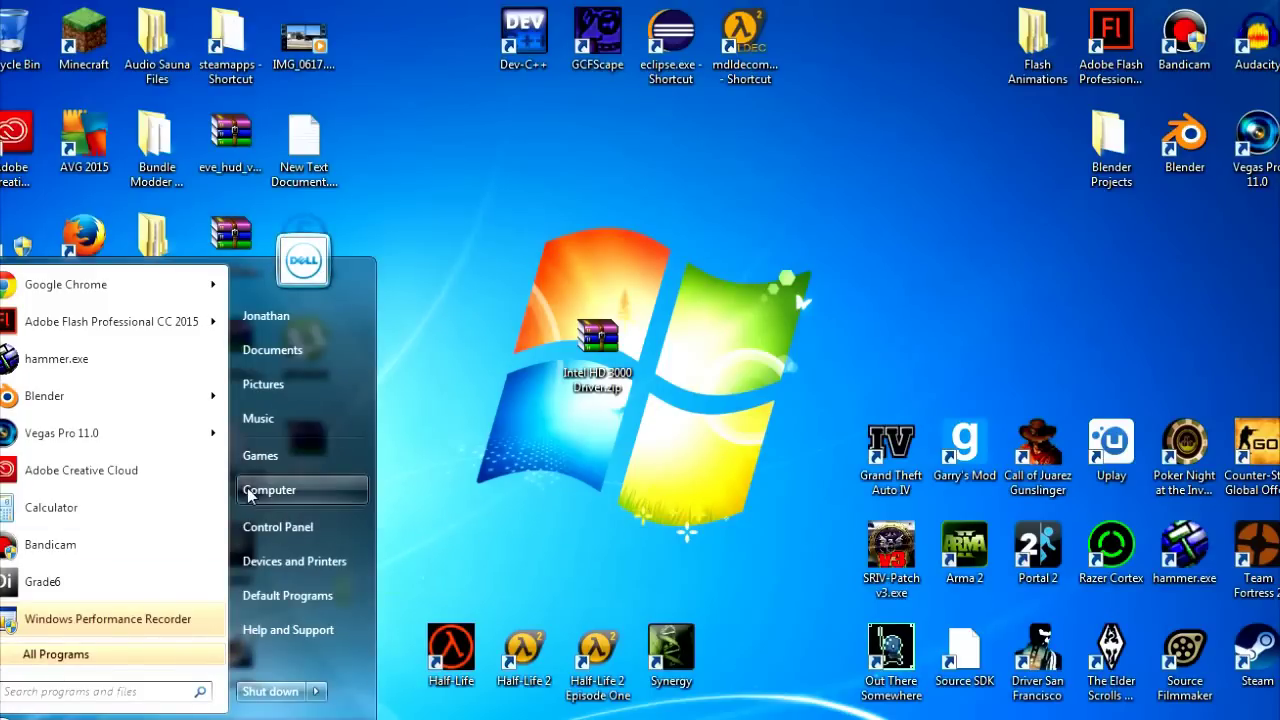
pyautogui.rightClick(327, 488)
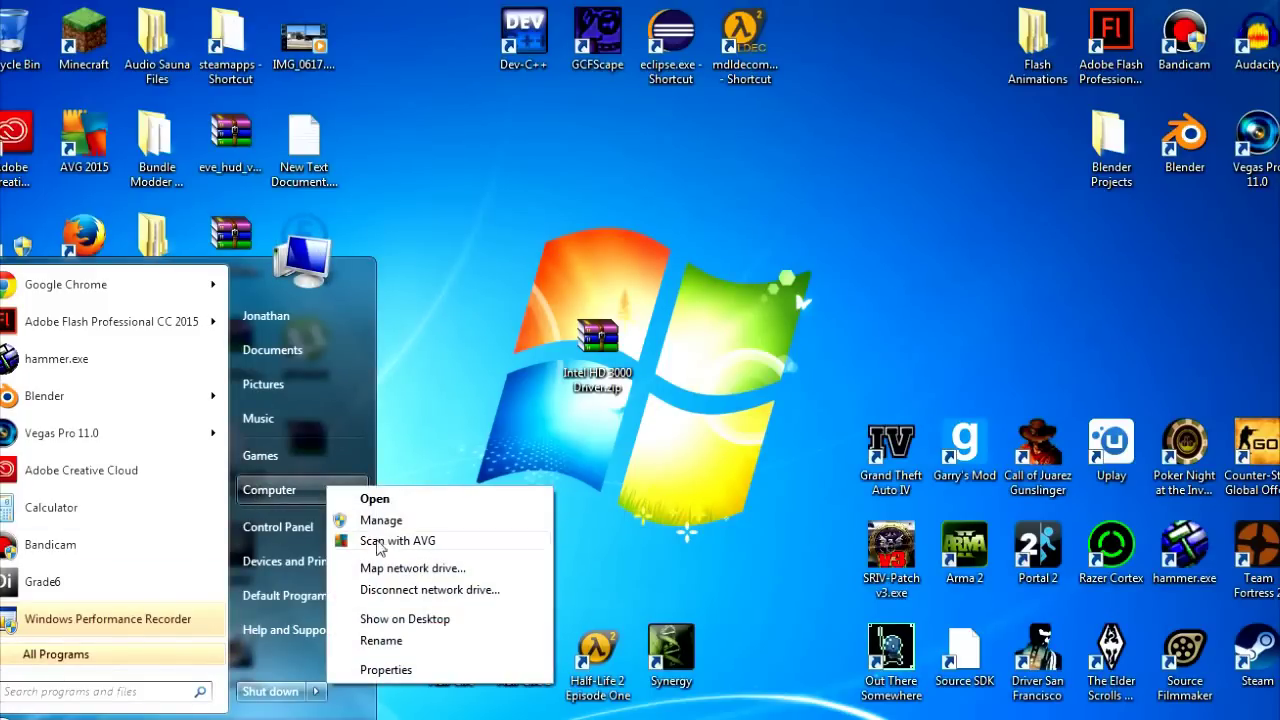
pyautogui.click(411, 520)
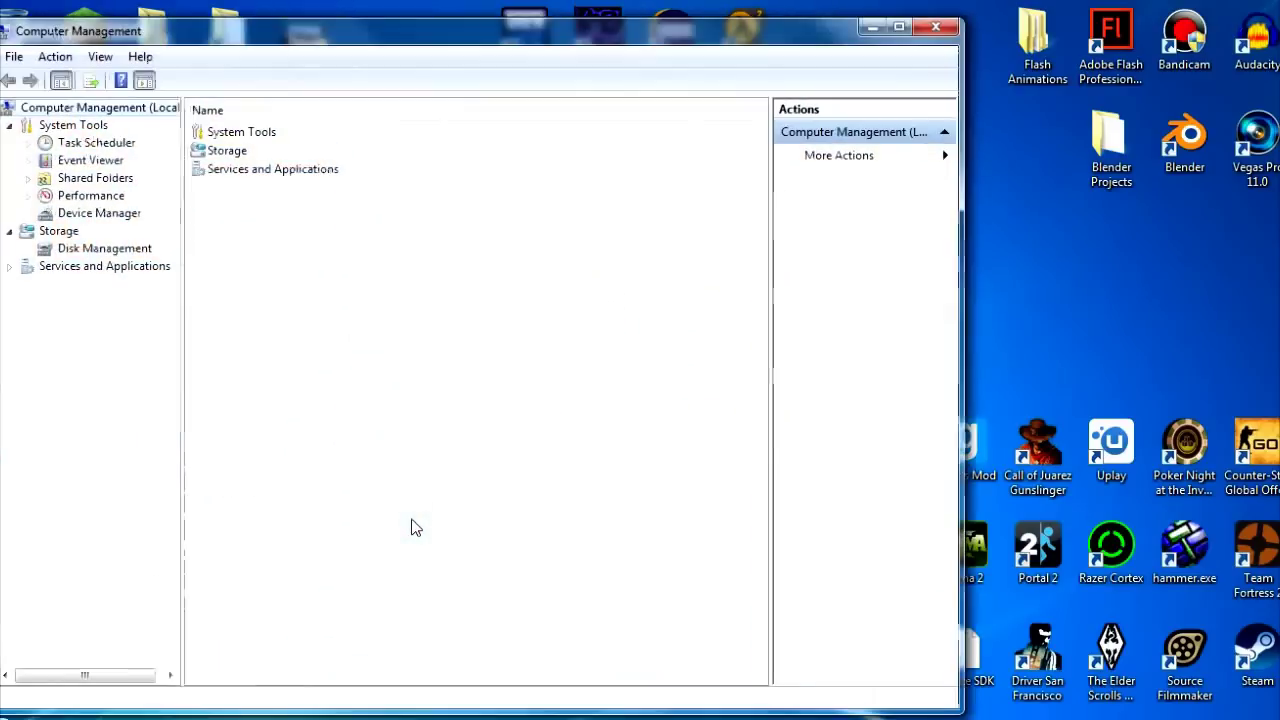
pyautogui.click(122, 213)
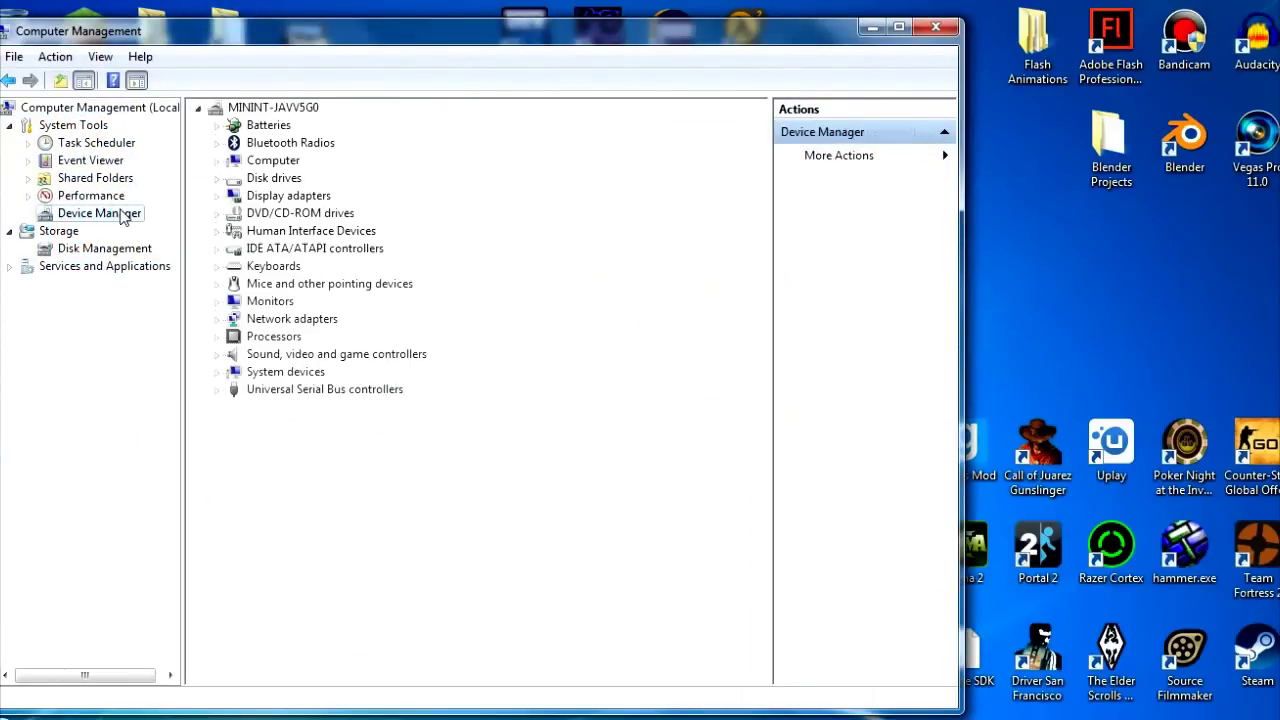
pyautogui.click(215, 197)
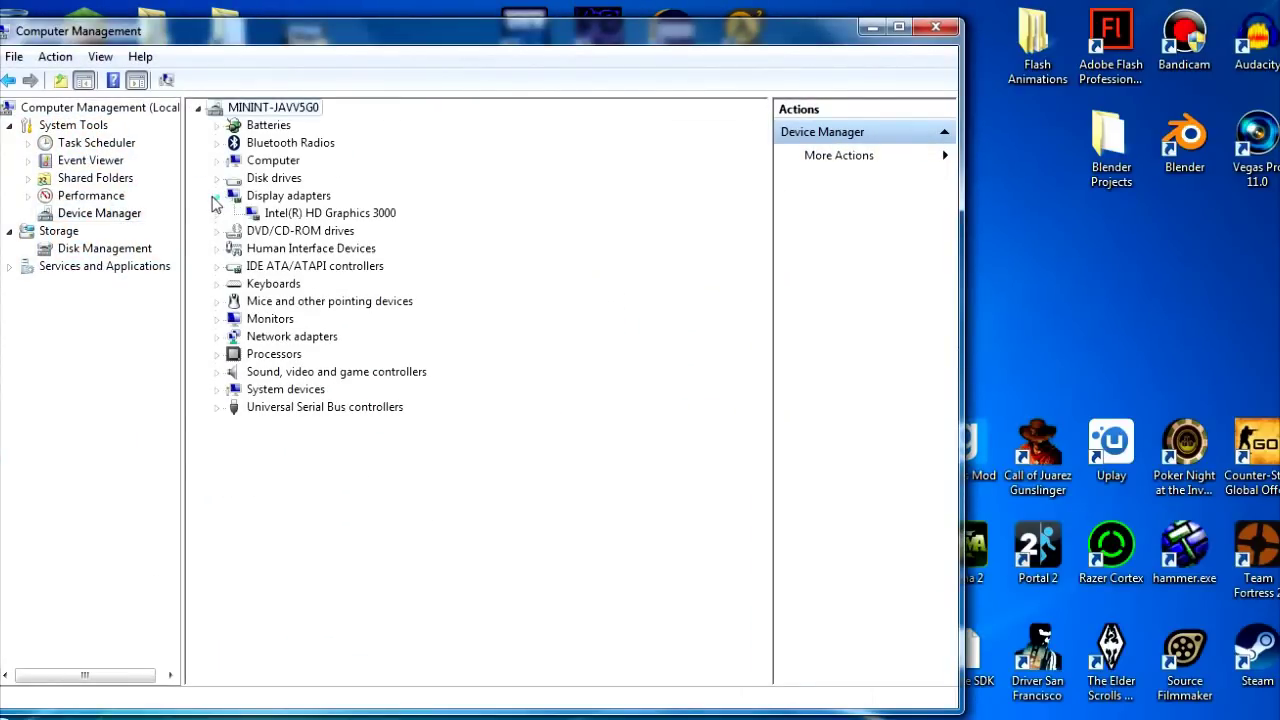
pyautogui.doubleClick(364, 218)
pyautogui.press('Escape')
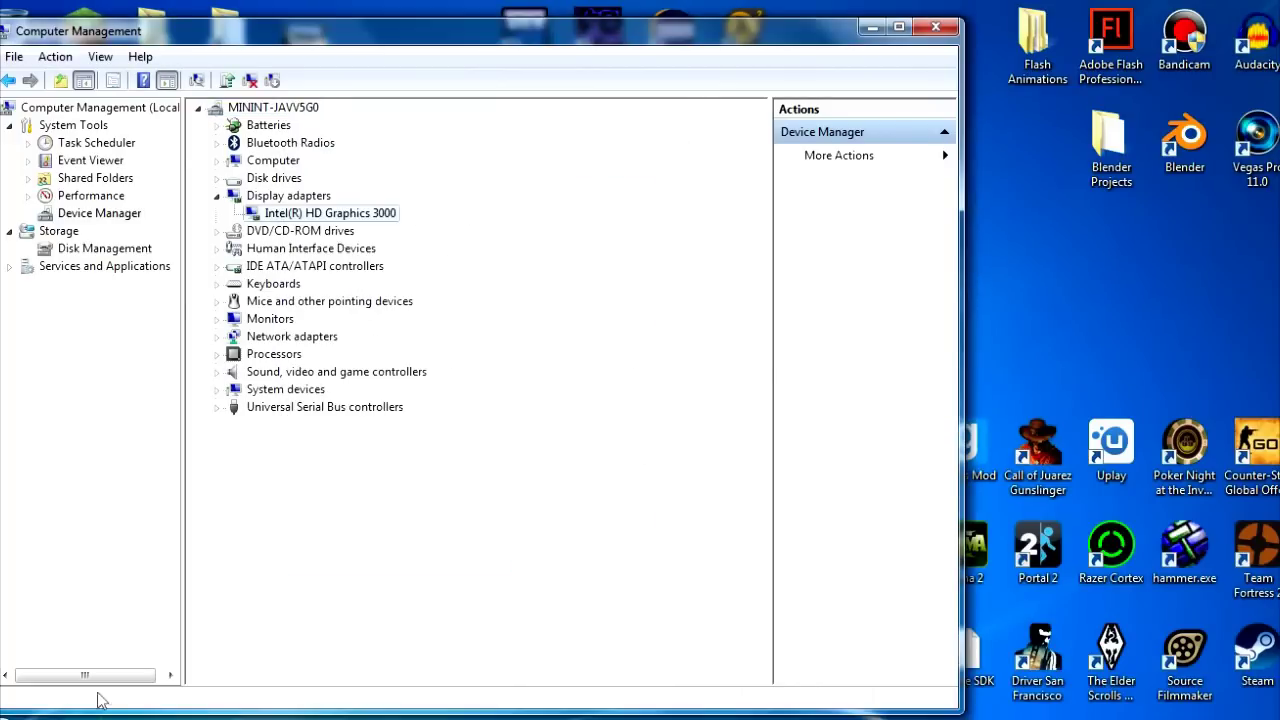
pyautogui.click(874, 29)
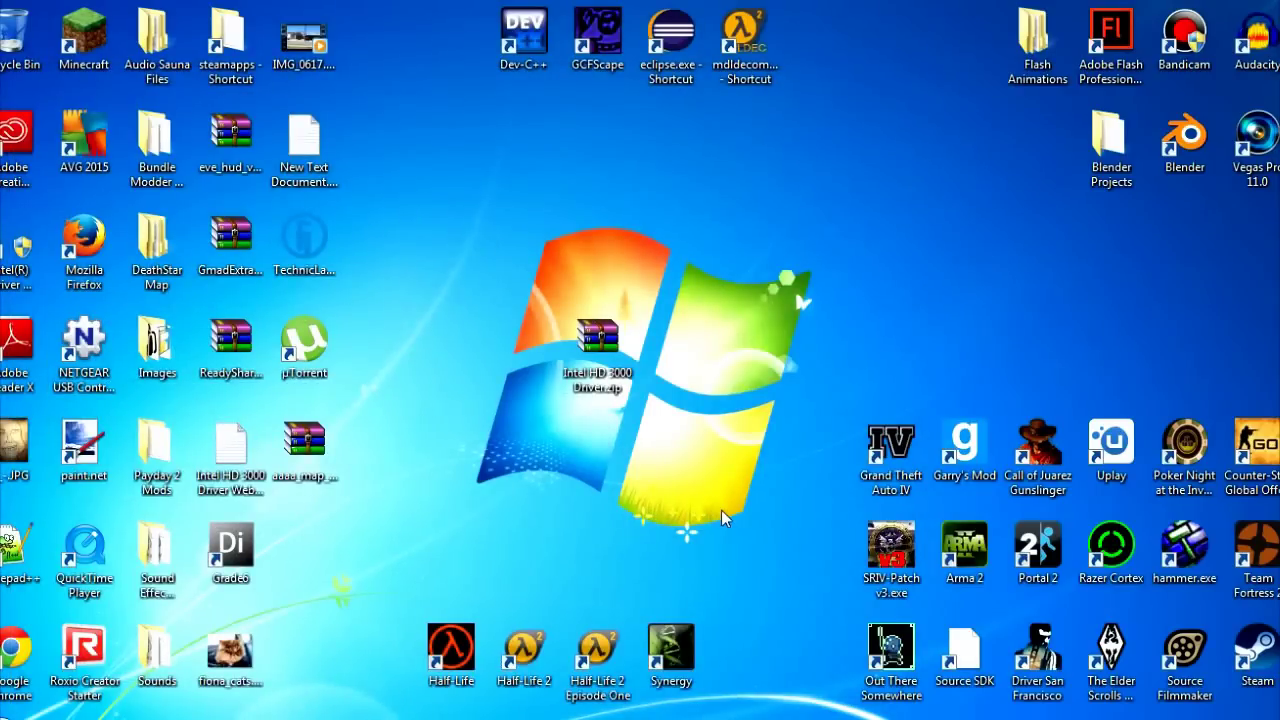
# Step: Return to Chrome's Intel Download Center tab and go to the Intel home page
pyautogui.click(612, 386)
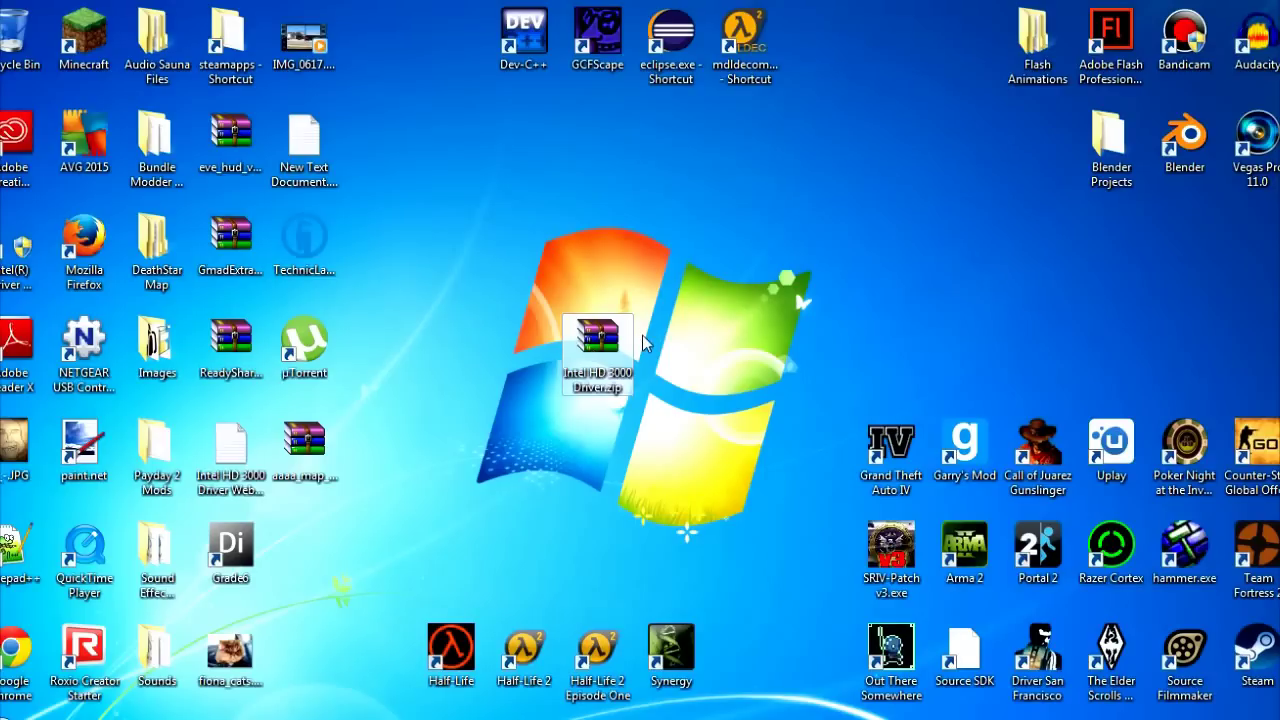
pyautogui.click(100, 640)
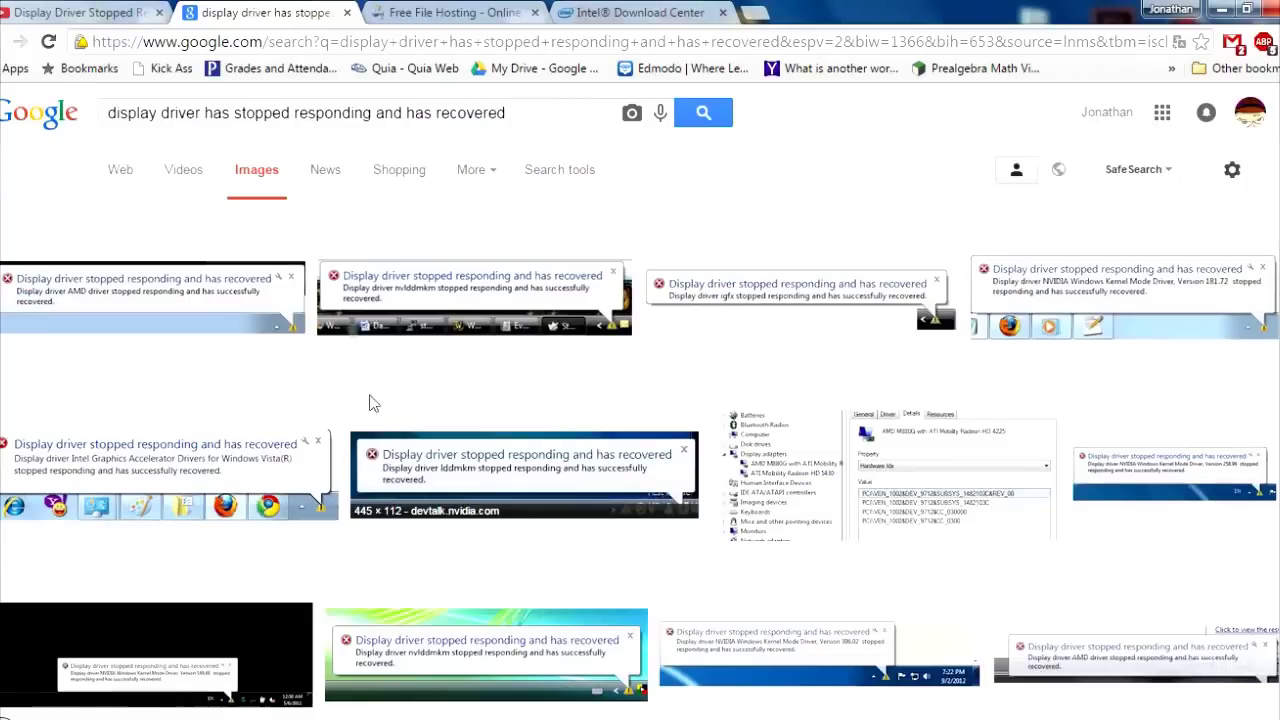
pyautogui.click(655, 18)
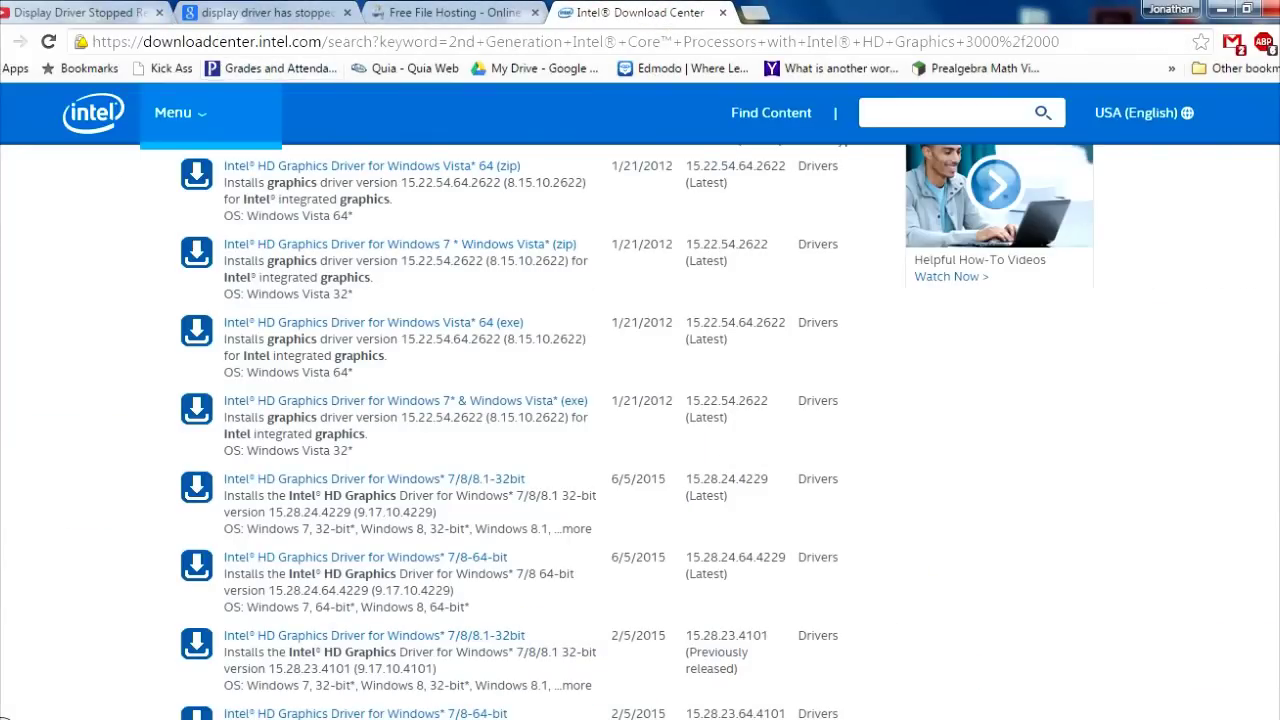
pyautogui.scroll(2, 634, 432)
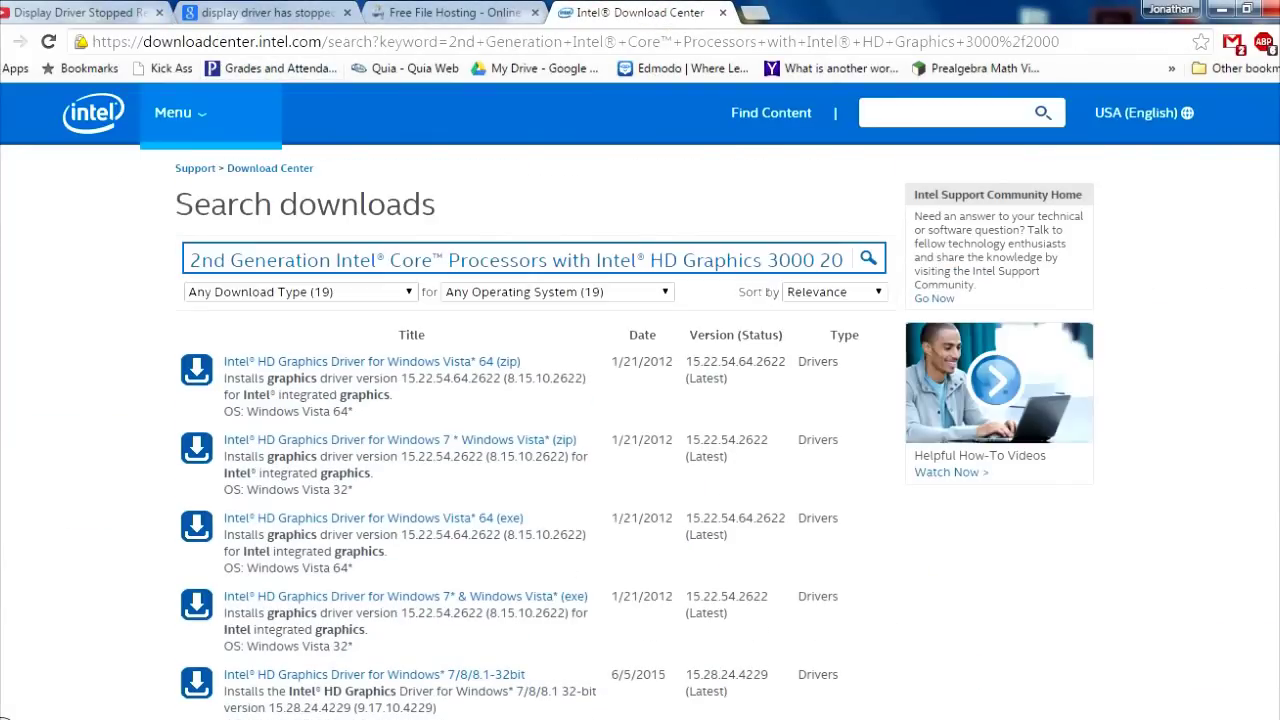
pyautogui.click(103, 105)
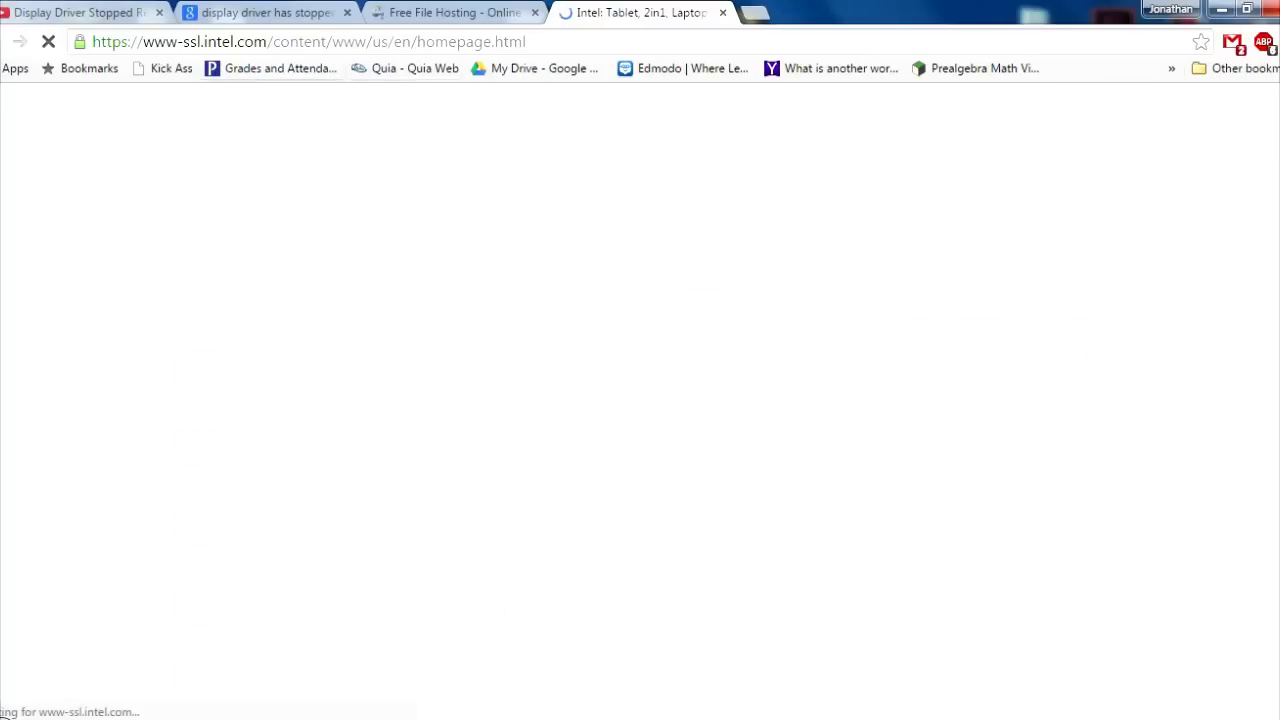
# Step: Load downloadcenter.intel.com in a new browser tab
pyautogui.hotkey('ctrl', 't')
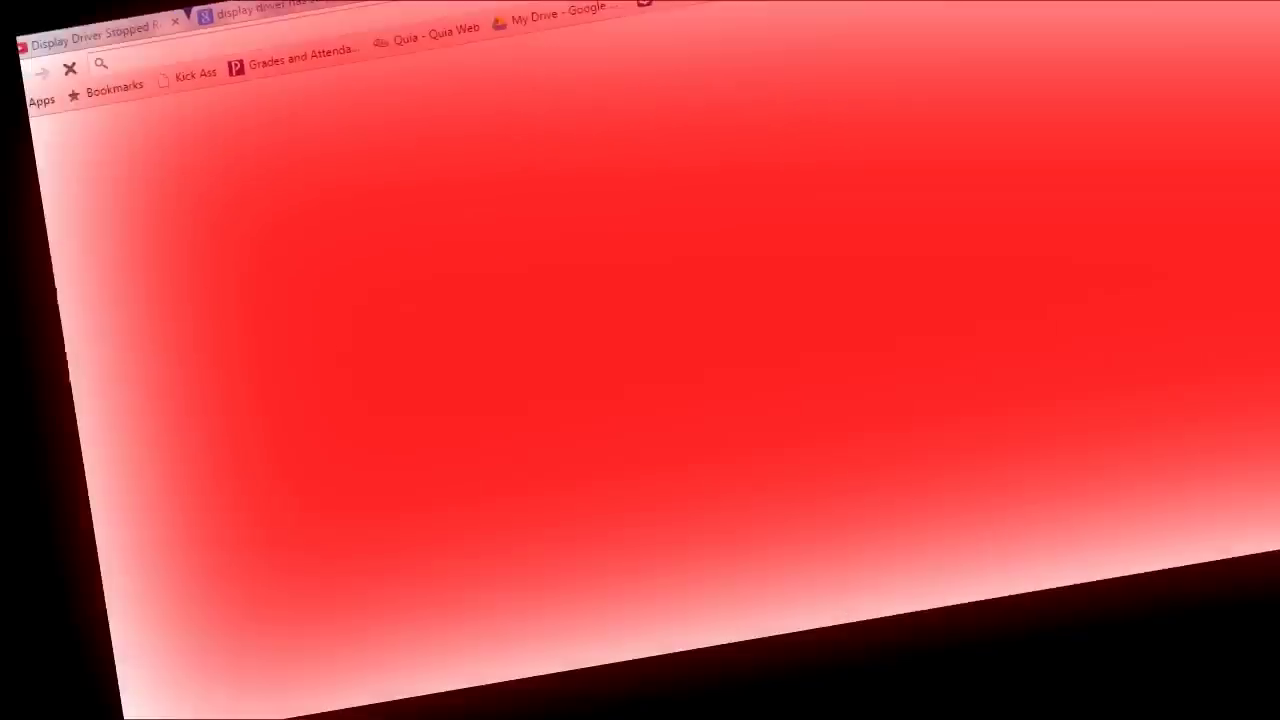
pyautogui.write('dow')
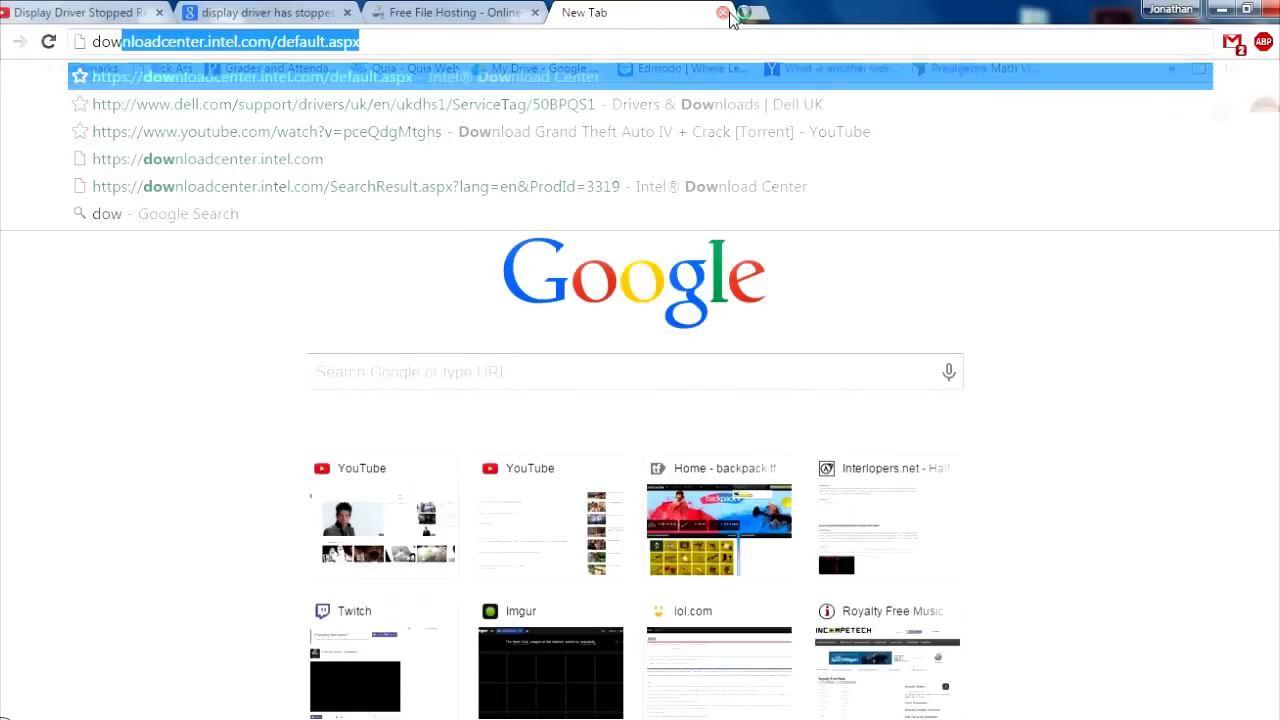
pyautogui.press('Return')
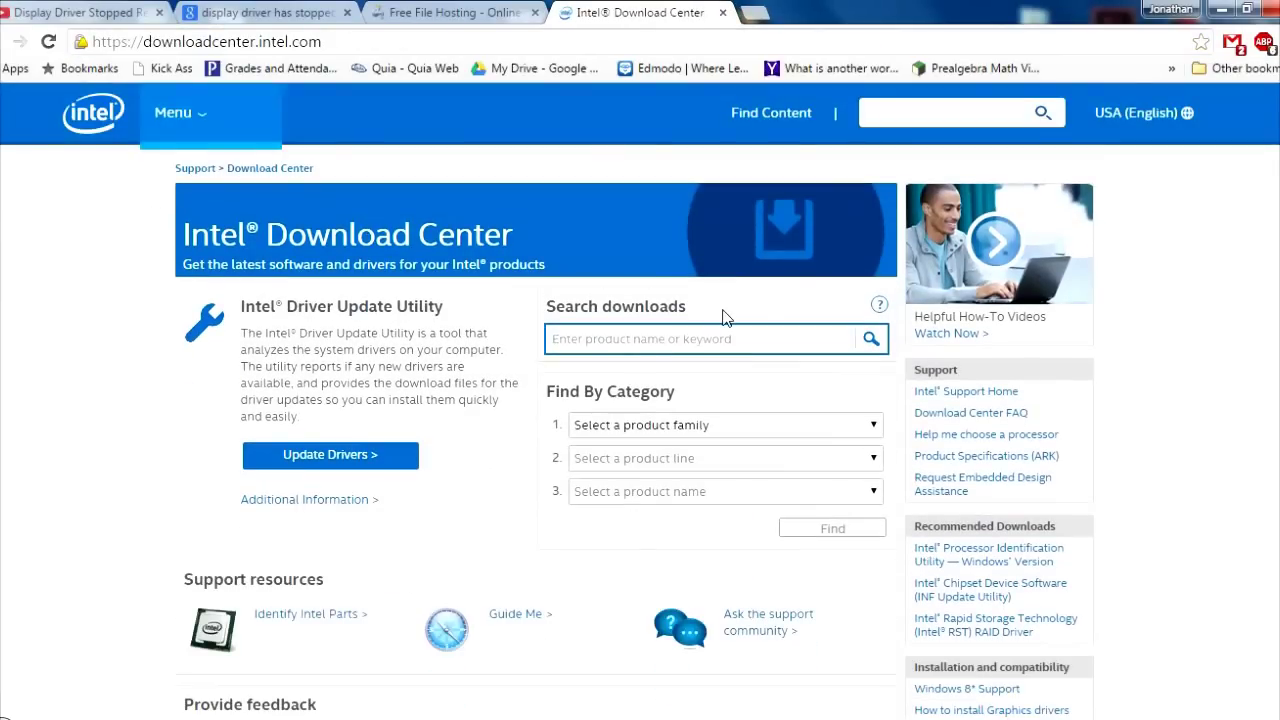
# Step: Open the Intel Driver Update Utility page from the Download Center, then minimize the browser
pyautogui.moveTo(241, 306); pyautogui.dragTo(443, 306)
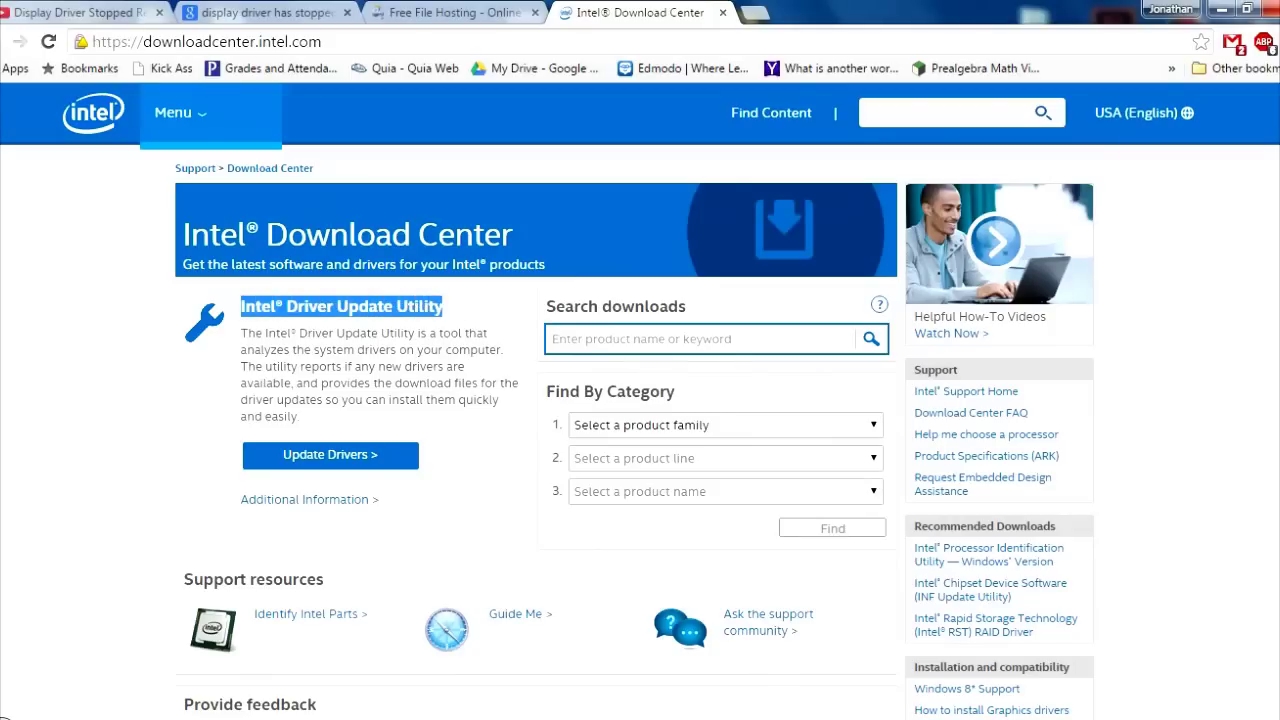
pyautogui.click(346, 455)
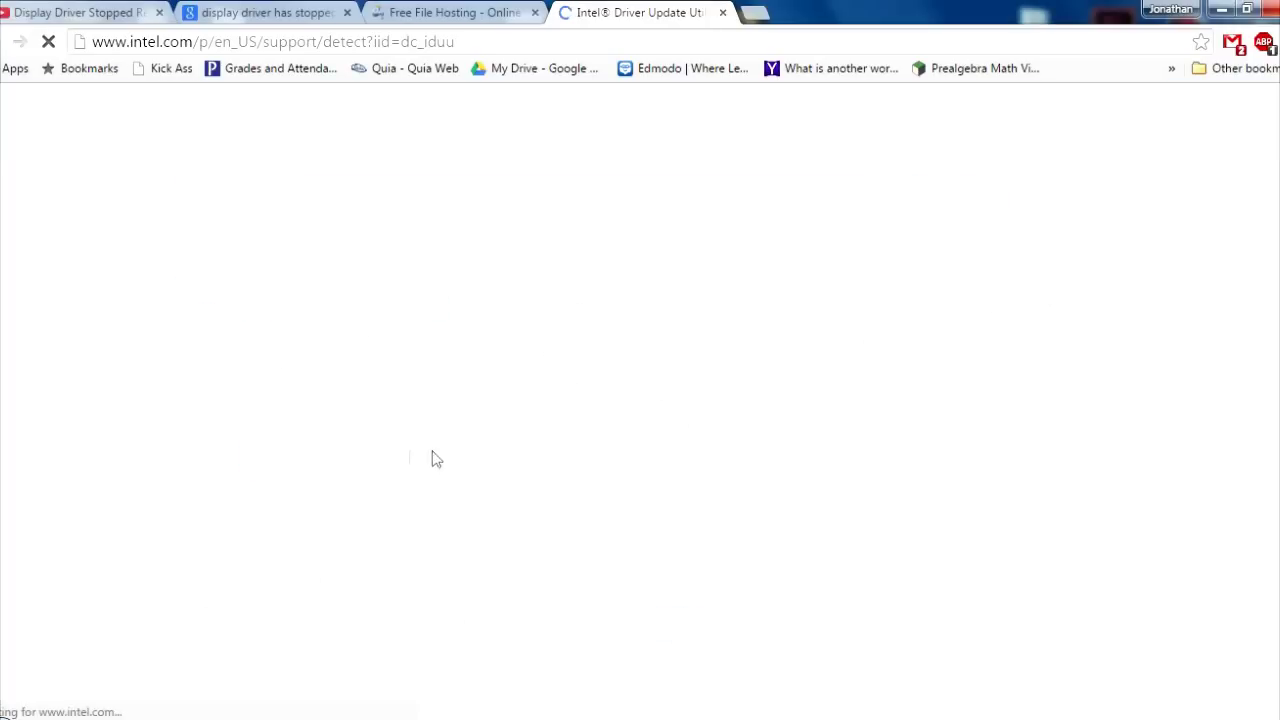
pyautogui.scroll(-3, 566, 317)
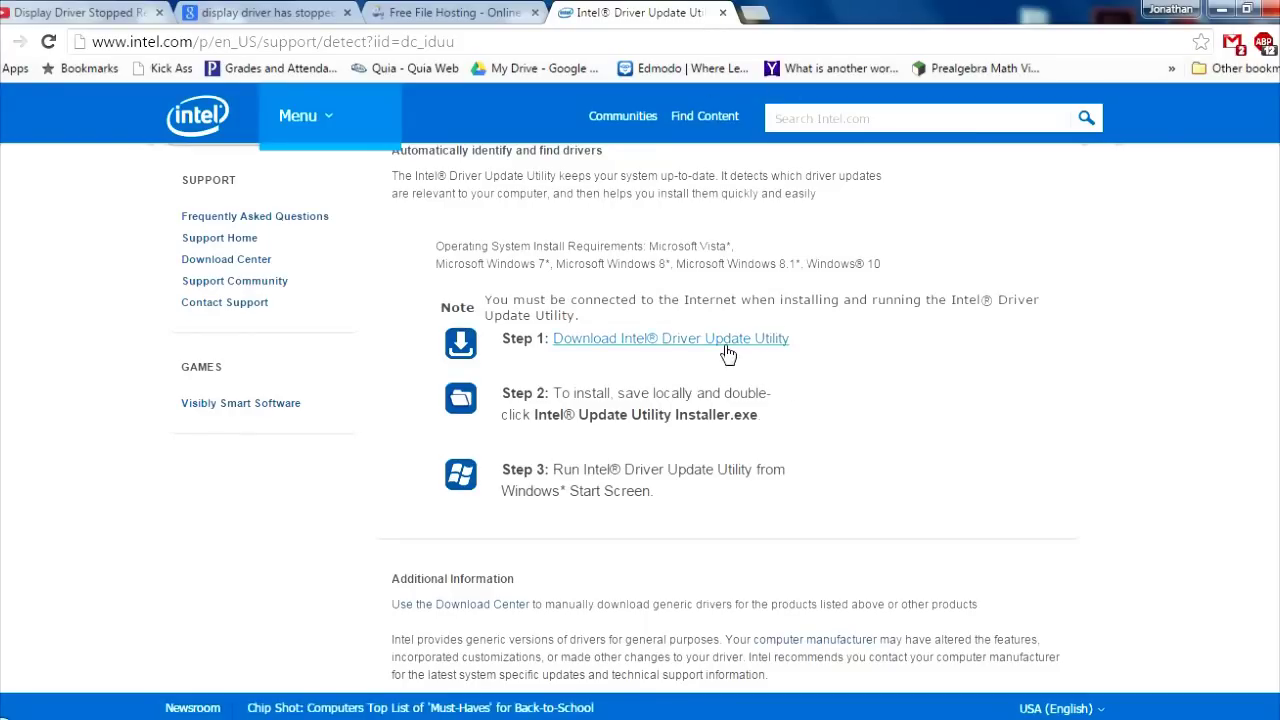
pyautogui.click(1221, 9)
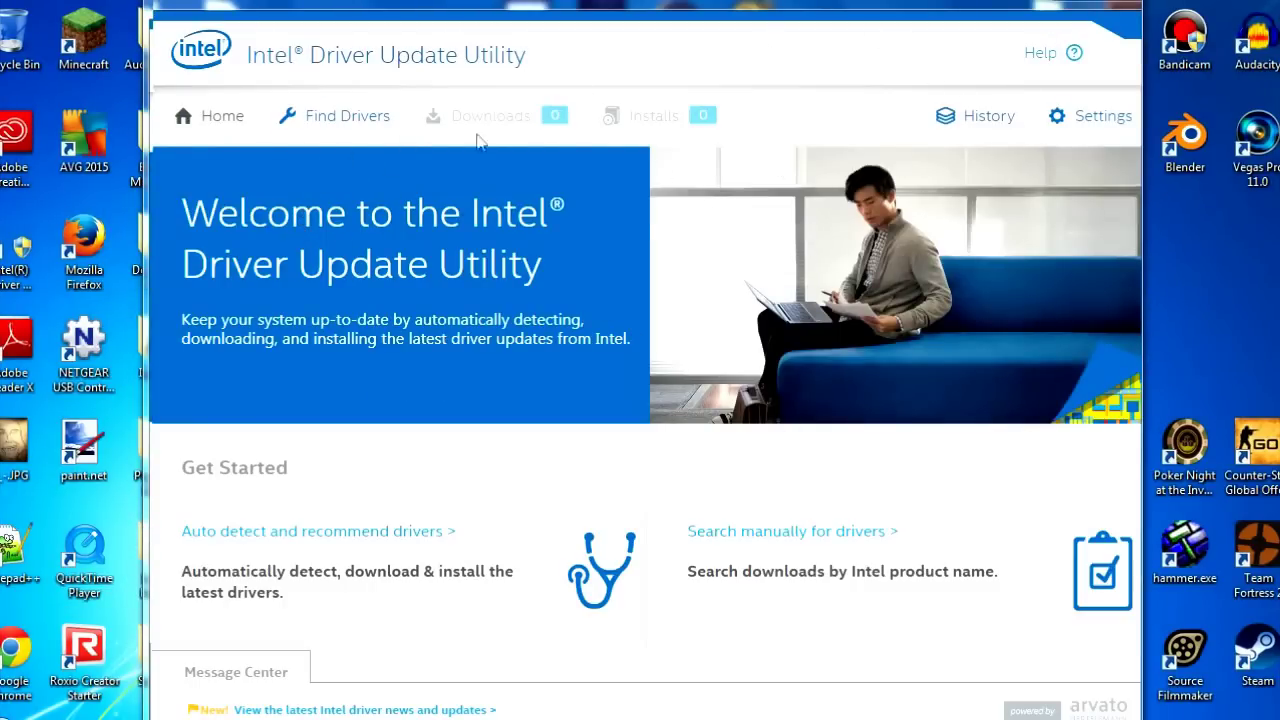
# Step: Run Find Drivers > Auto Detect to scan for available Intel drivers
pyautogui.moveTo(300, 118)
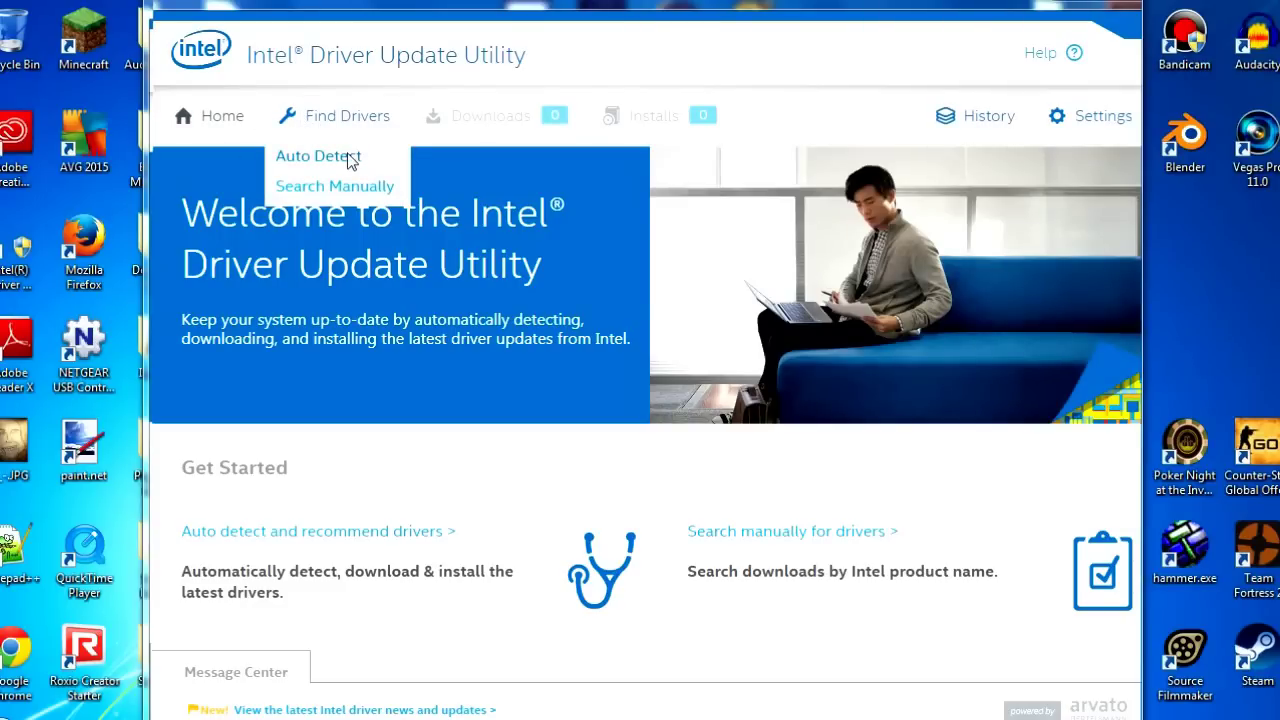
pyautogui.click(318, 156)
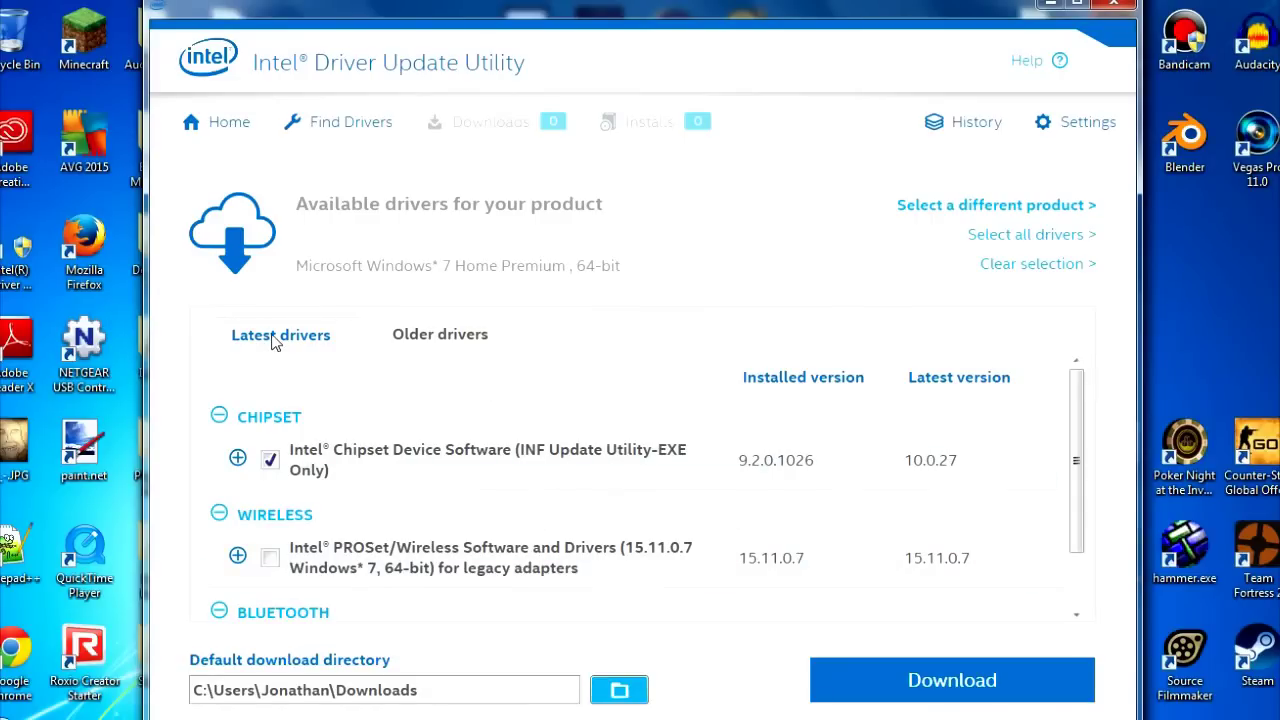
# Step: Check the Older and Latest drivers lists, then tick the Wireless driver for download
pyautogui.click(455, 336)
pyautogui.click(323, 340)
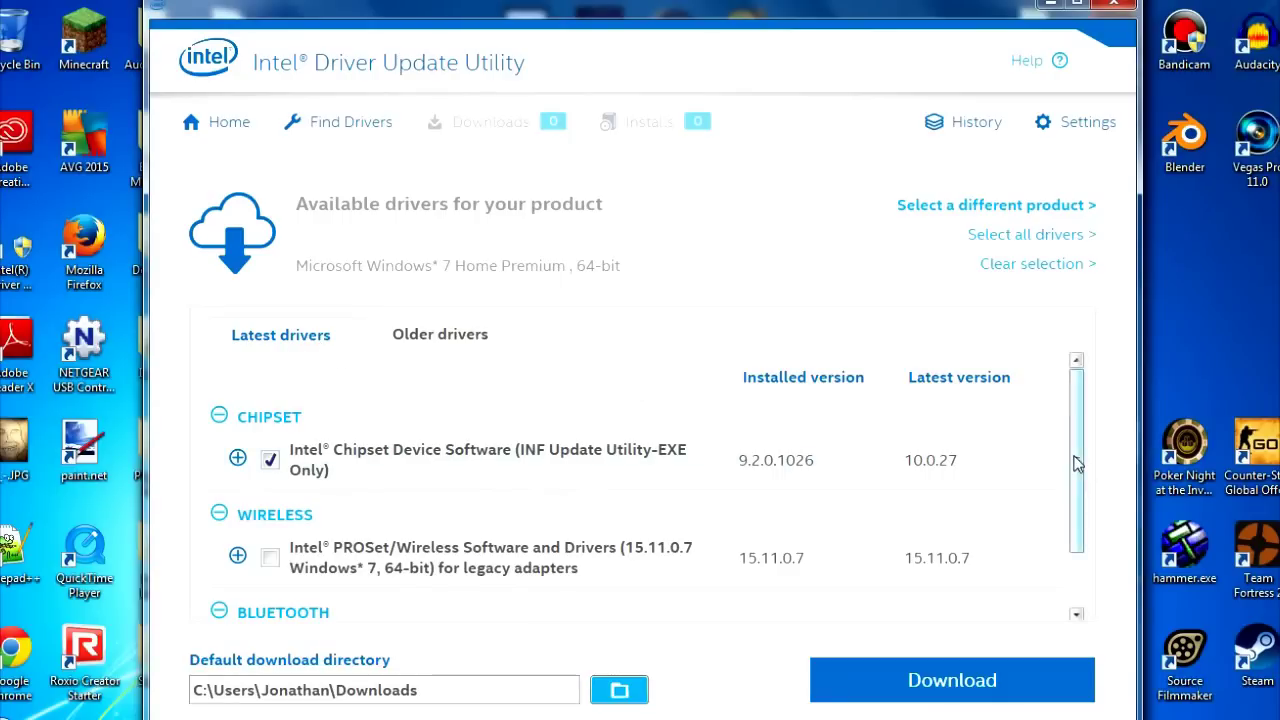
pyautogui.moveTo(1076, 462); pyautogui.dragTo(1076, 516)
pyautogui.click(269, 493)
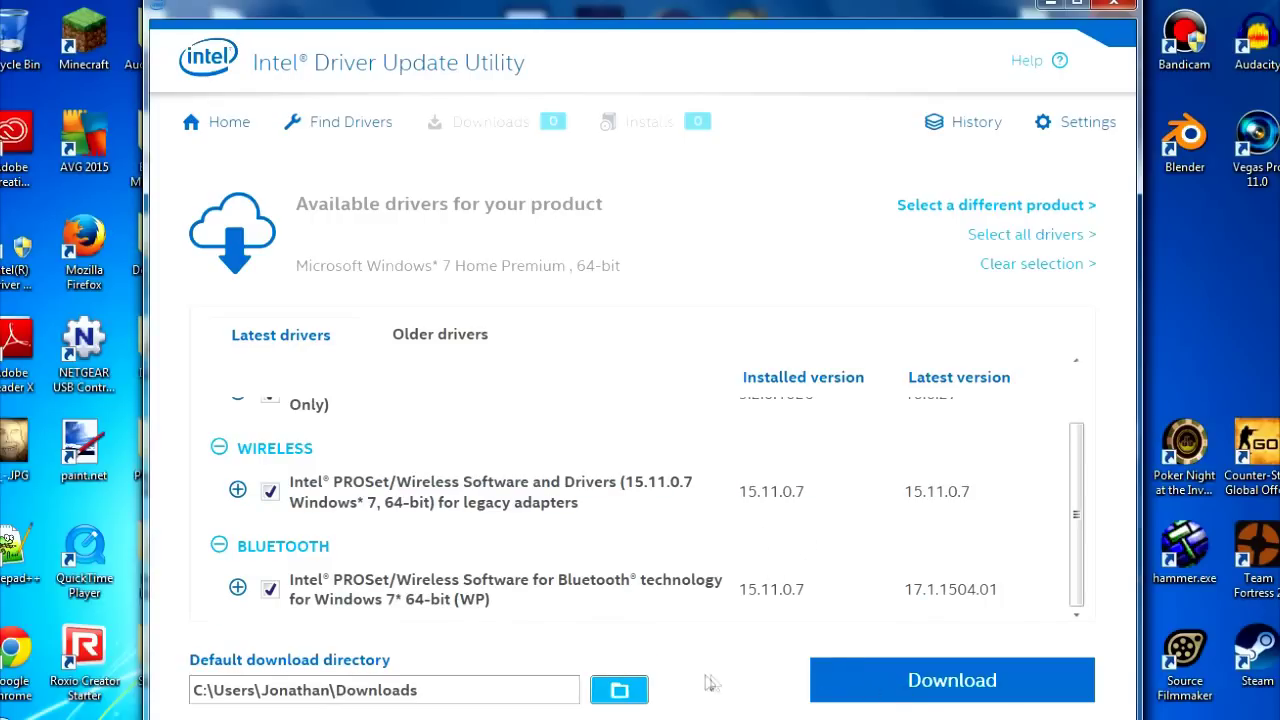
# Step: Review the checked Chipset, Wireless and Bluetooth drivers, then close the Intel Driver Update Utility
pyautogui.scroll(1, 943, 528)
pyautogui.scroll(-1, 943, 528)
pyautogui.scroll(1, 943, 530)
pyautogui.scroll(-1, 943, 533)
pyautogui.scroll(1, 946, 533)
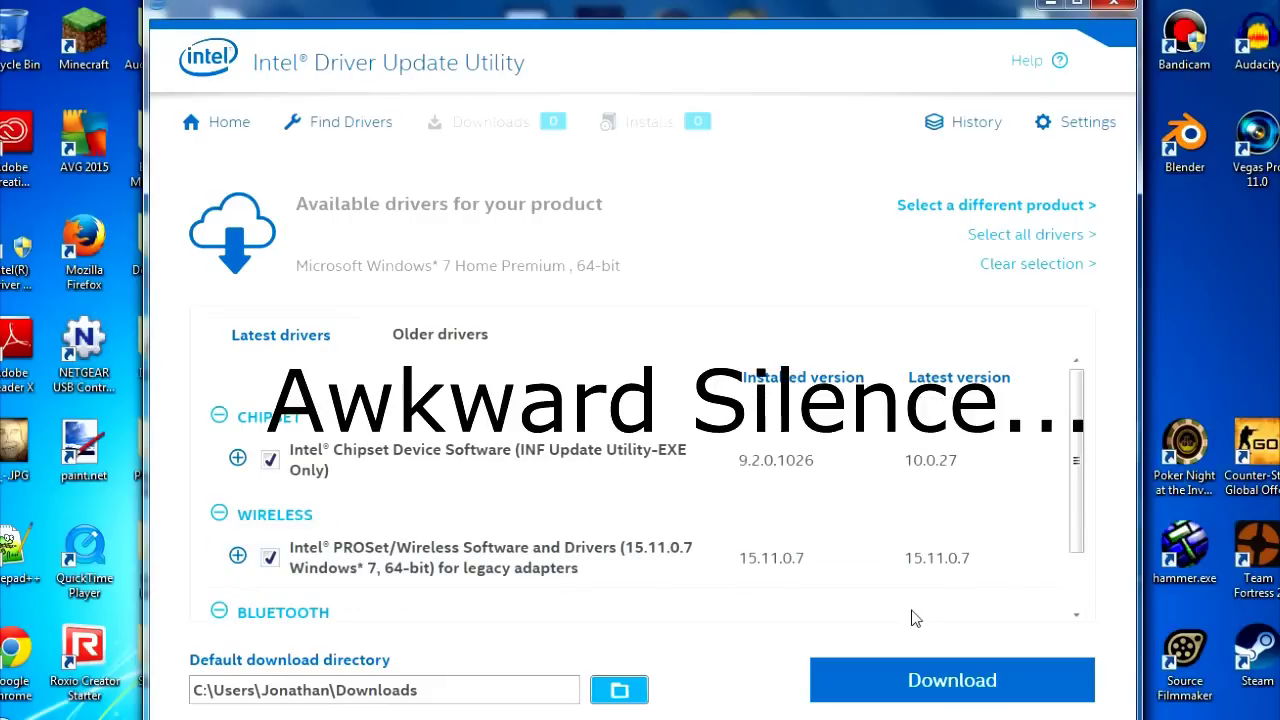
pyautogui.scroll(-1, 808, 558)
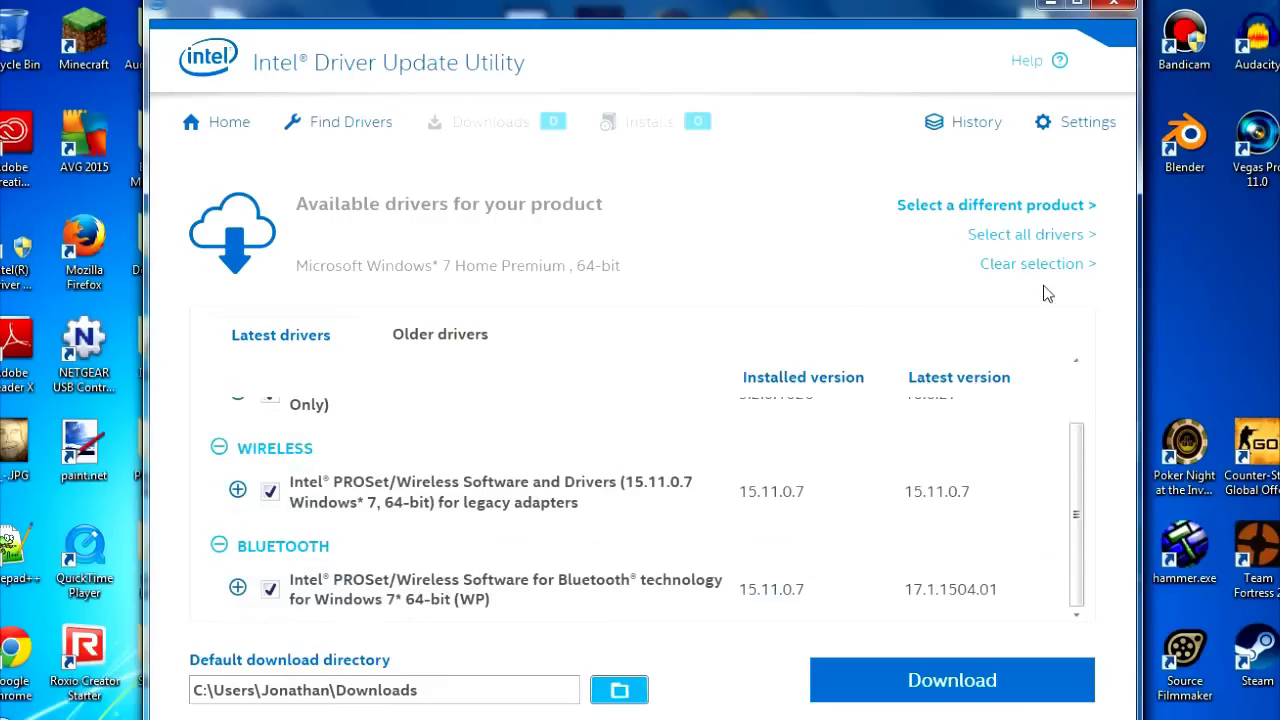
pyautogui.scroll(1, 723, 574)
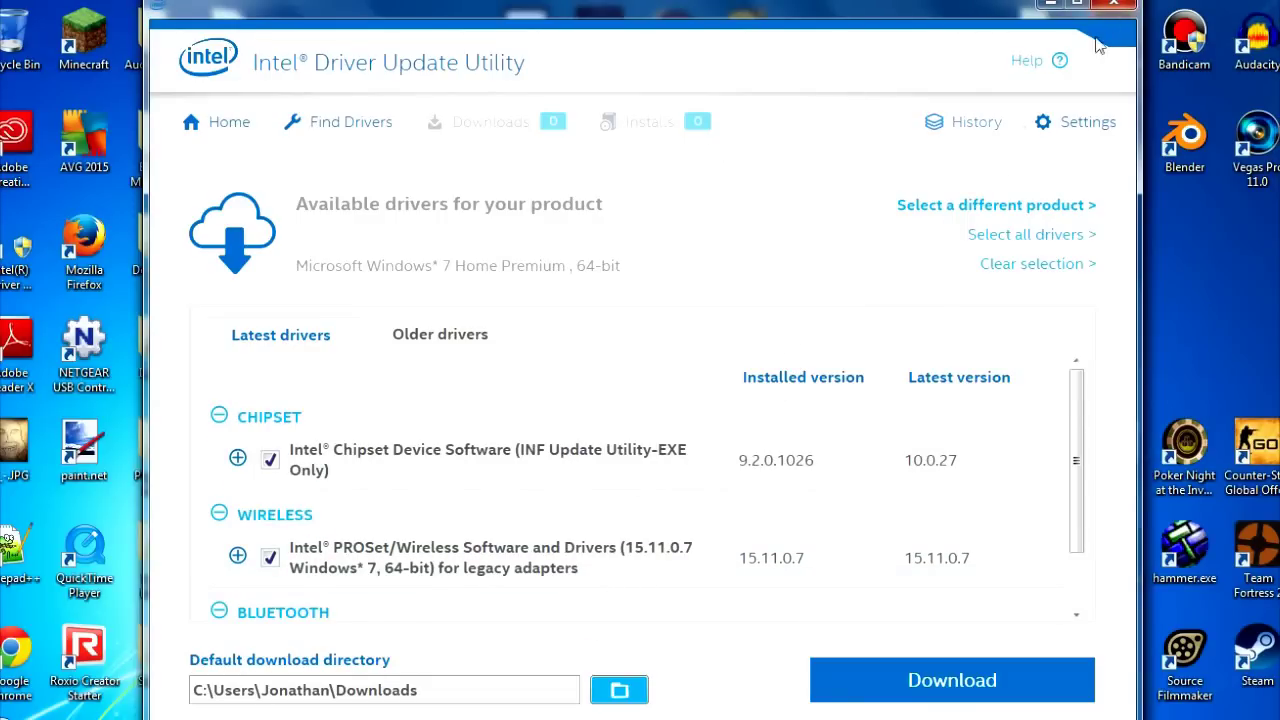
pyautogui.click(1113, 6)
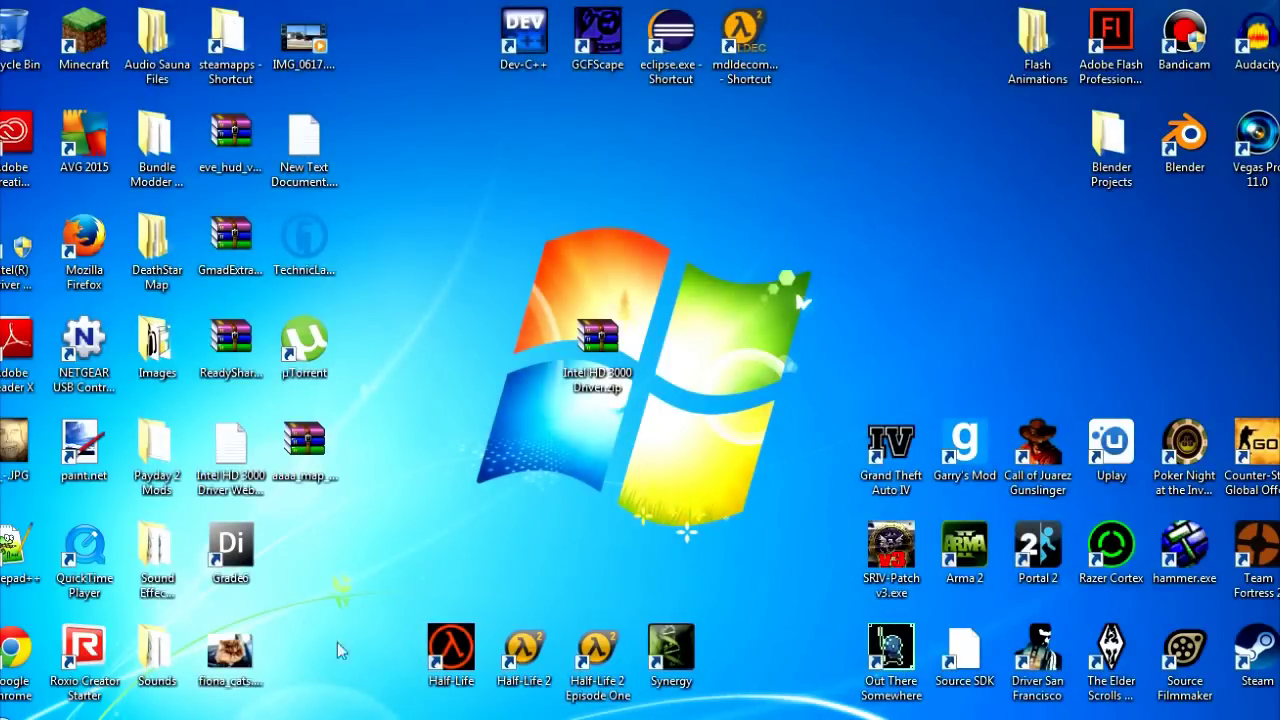
pyautogui.moveTo(538, 278); pyautogui.dragTo(663, 400)
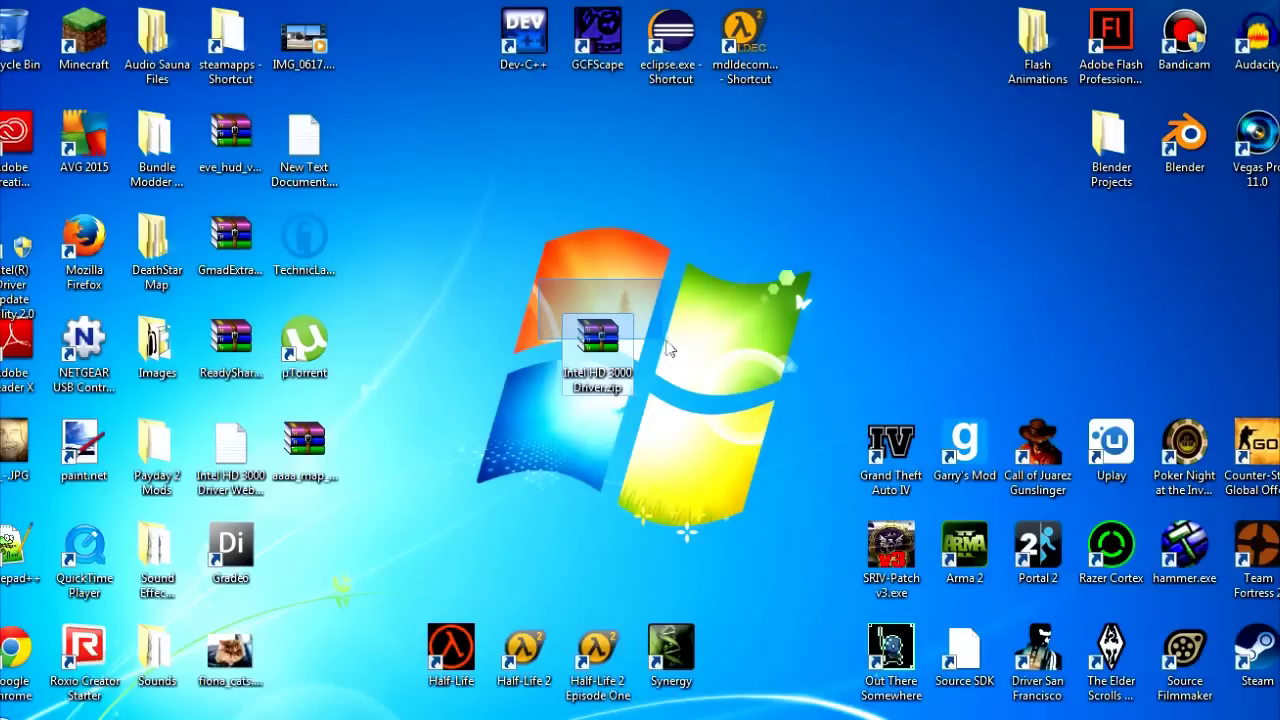
pyautogui.moveTo(670, 348); pyautogui.dragTo(412, 508)
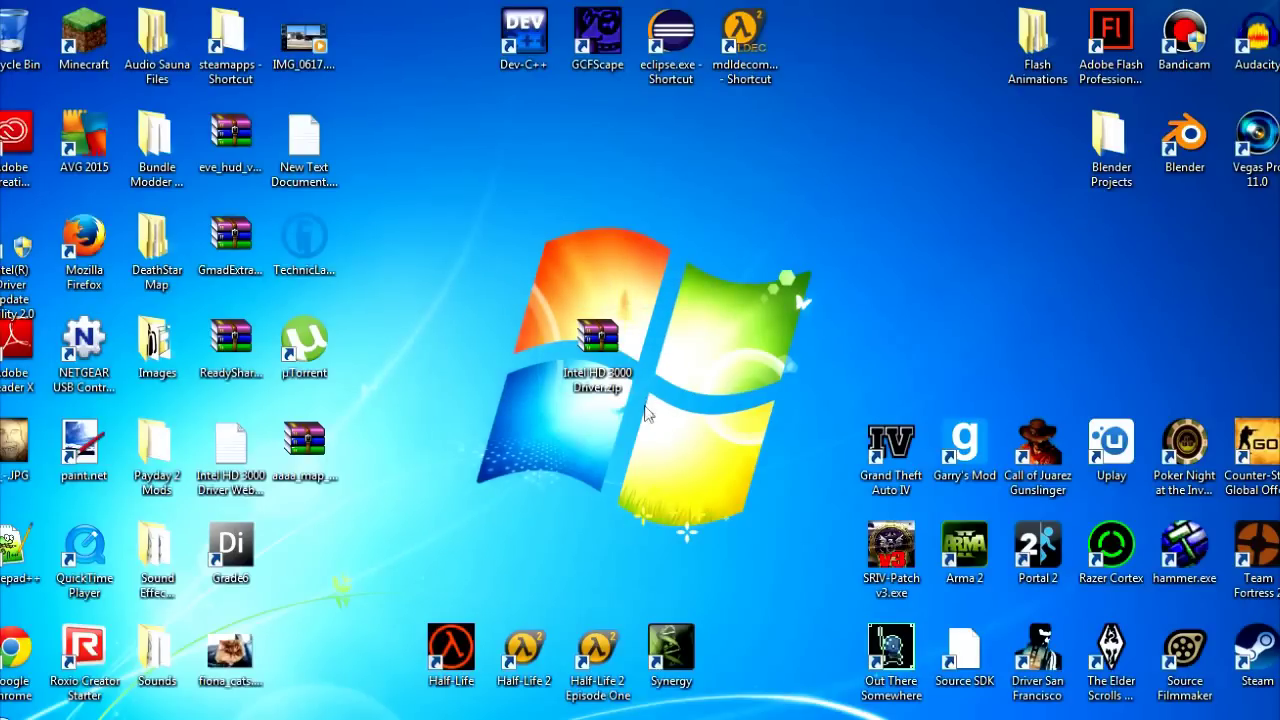
pyautogui.moveTo(646, 410); pyautogui.dragTo(549, 304)
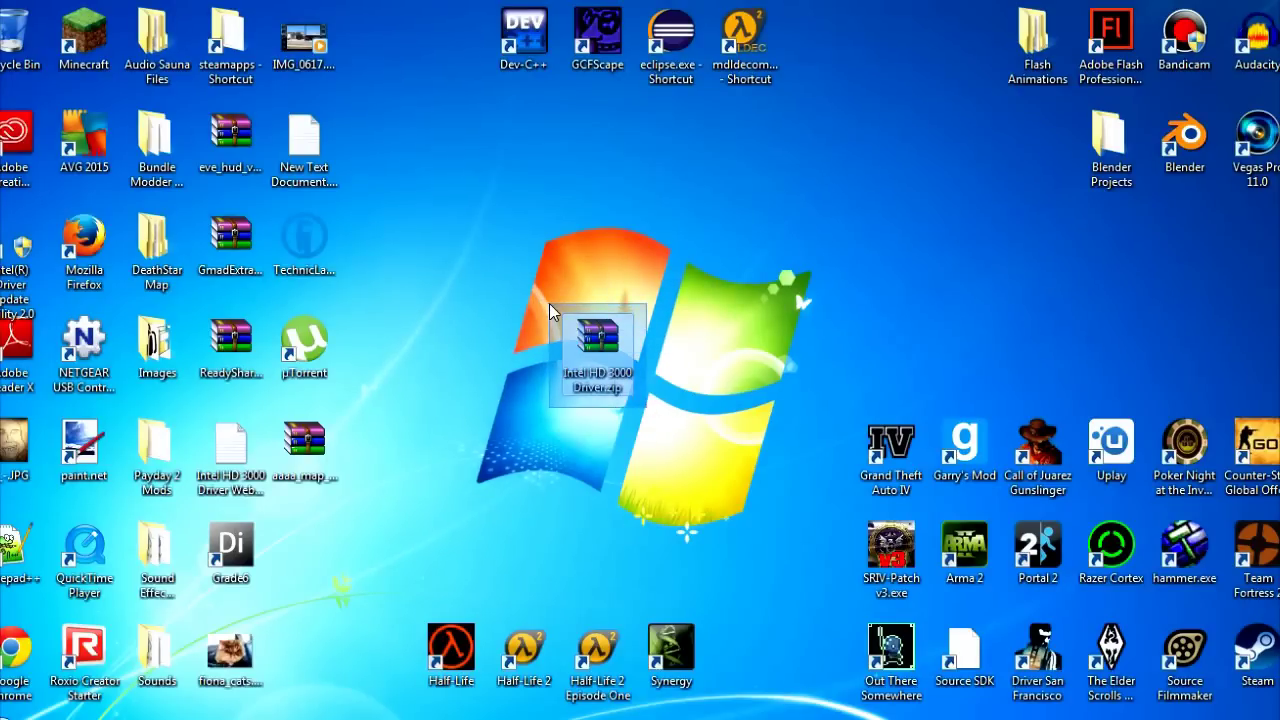